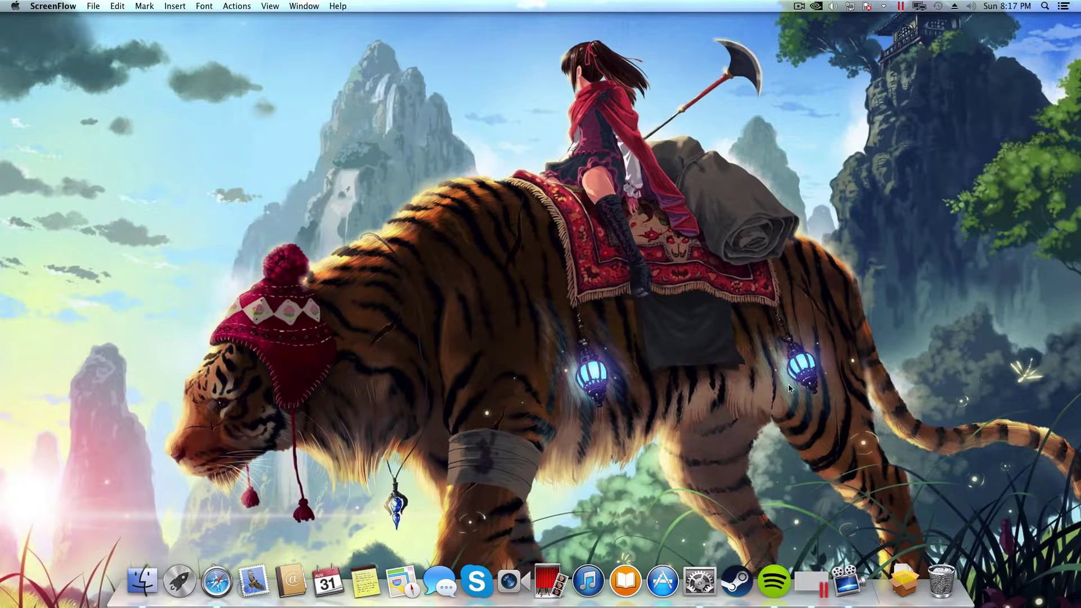
Step: Launch GameMaker-Studio 1.3 from the Windows 7 virtual machine and open the RPG Tutorial 1 project
{"action": "left_click", "coordinate": [821, 599]}
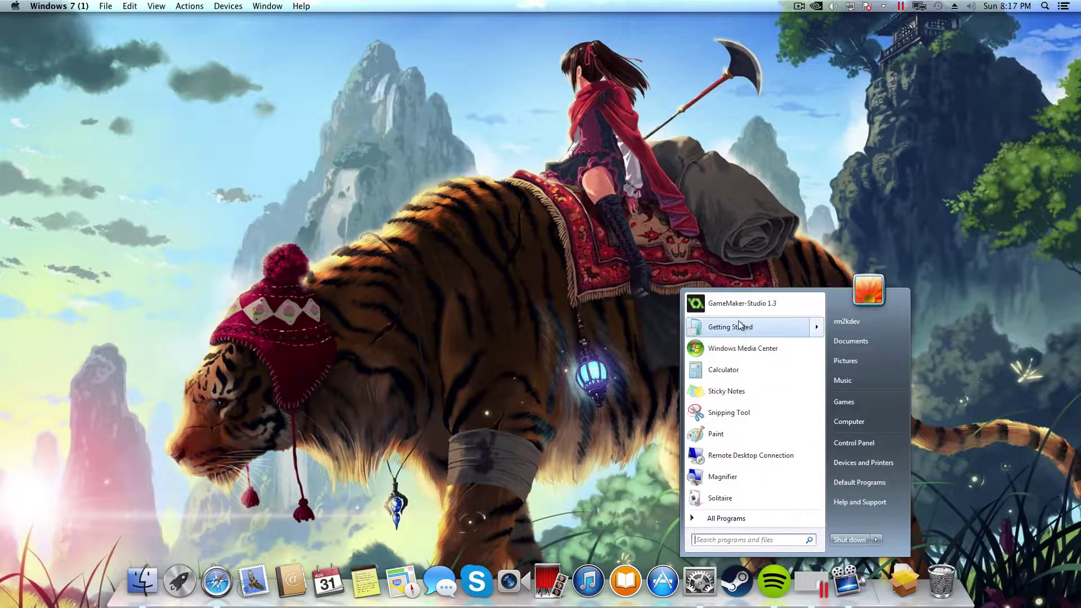
{"action": "left_click", "coordinate": [723, 305]}
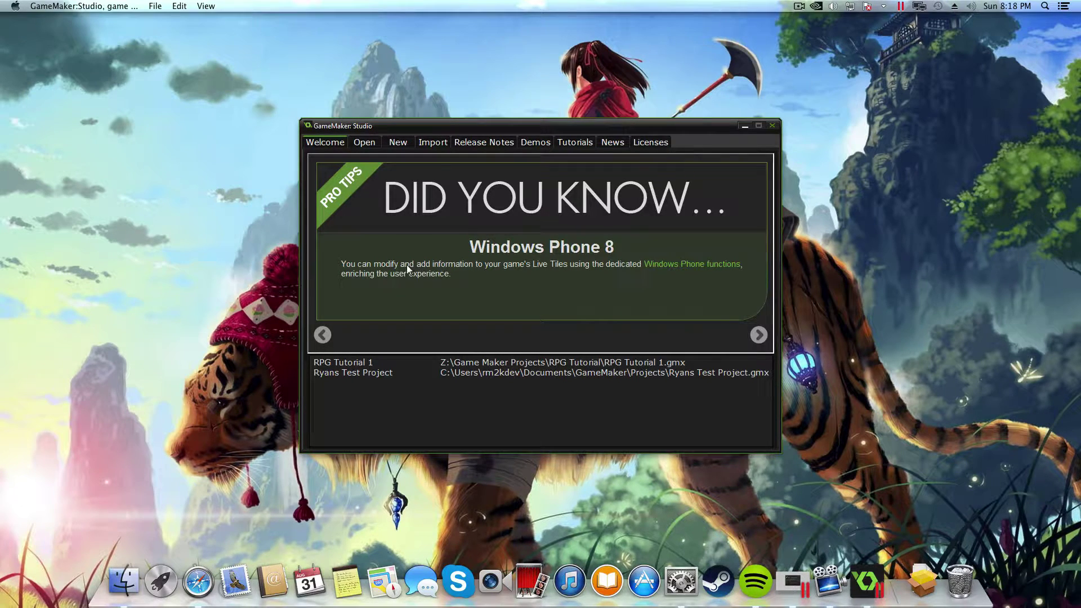
{"action": "double_click", "coordinate": [350, 363]}
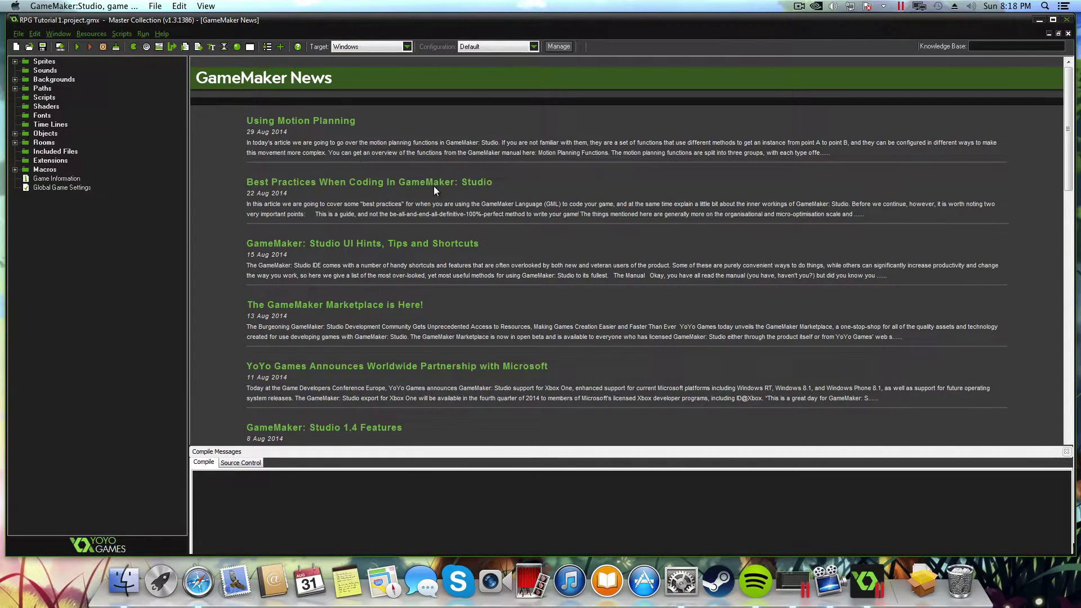
Step: Test-run the game for the Windows target, walk and attack with the character around the town, and close the game
{"action": "left_click", "coordinate": [77, 49]}
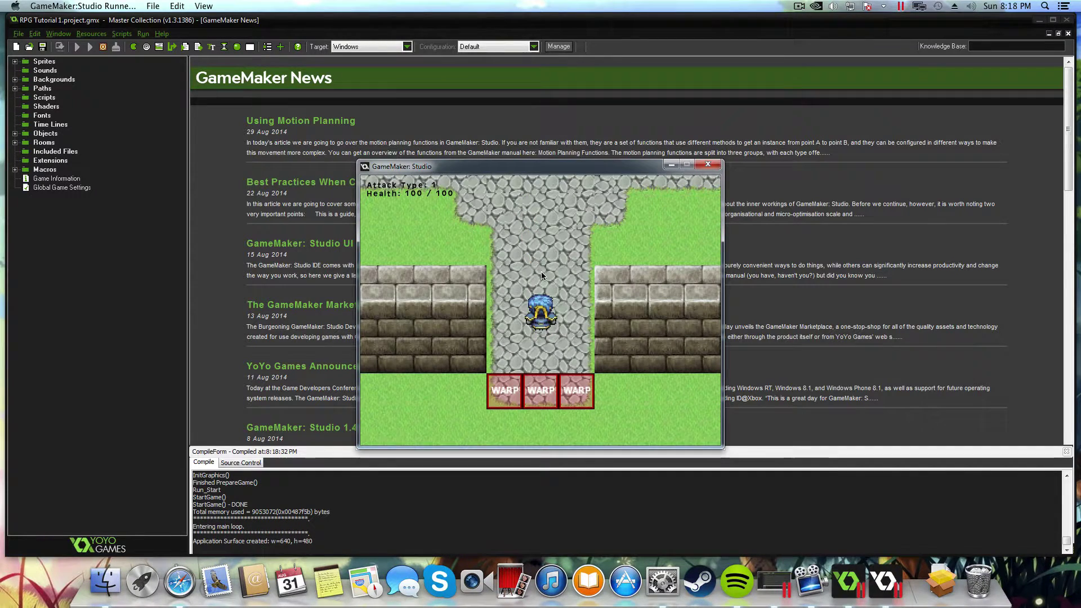
{"action": "key", "text": "Up"}
{"action": "key", "text": "Up"}
{"action": "key", "text": "Left"}
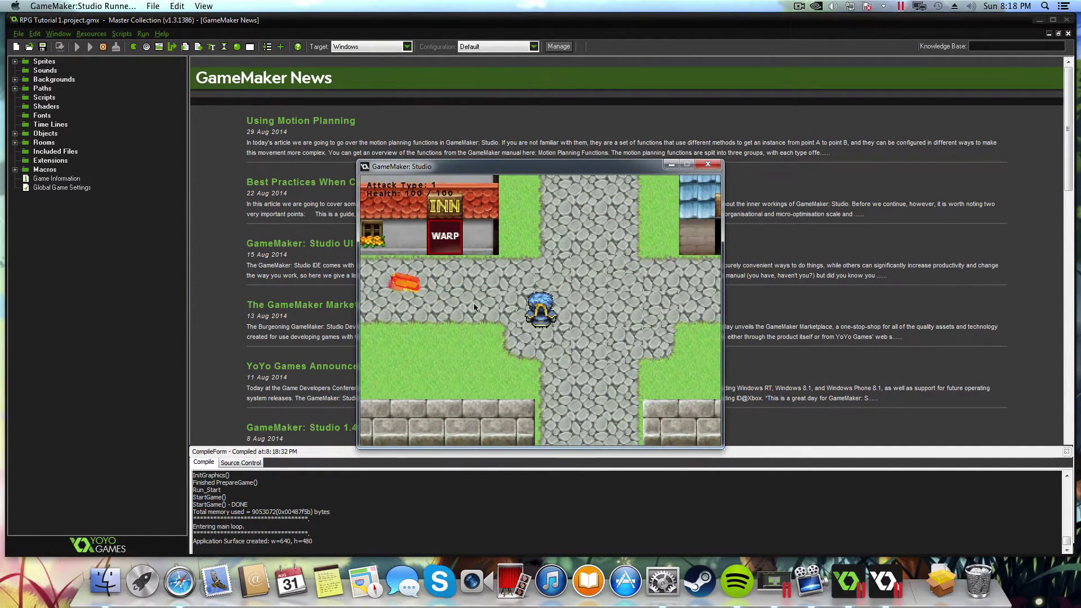
{"action": "key", "text": "space"}
{"action": "key", "text": "Right"}
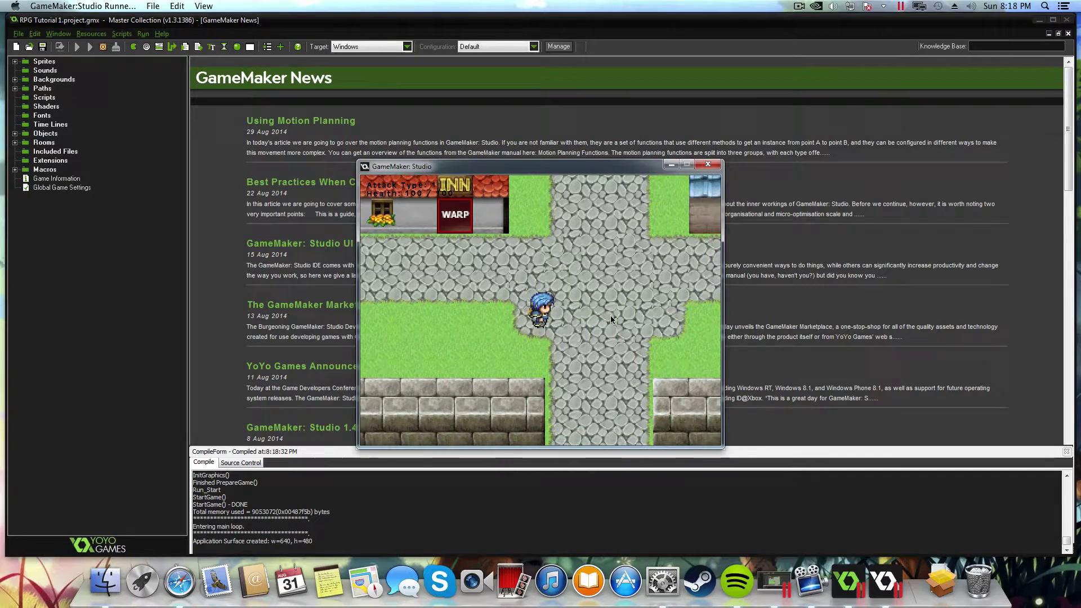
{"action": "key", "text": "Up"}
{"action": "key", "text": "Right"}
{"action": "key", "text": "space"}
{"action": "key", "text": "Up"}
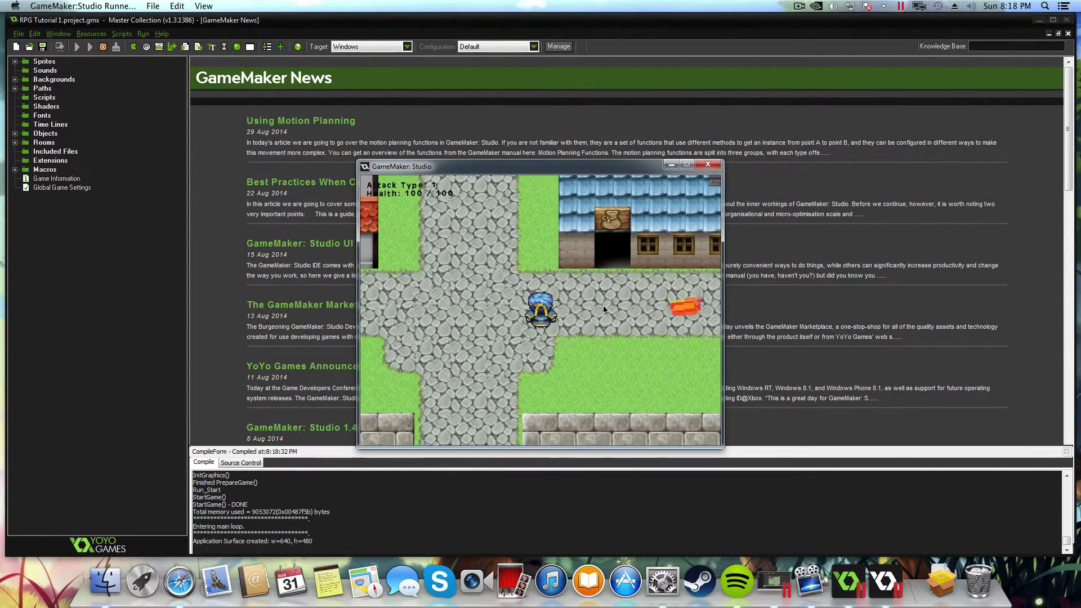
{"action": "key", "text": "Left"}
{"action": "key", "text": "Down"}
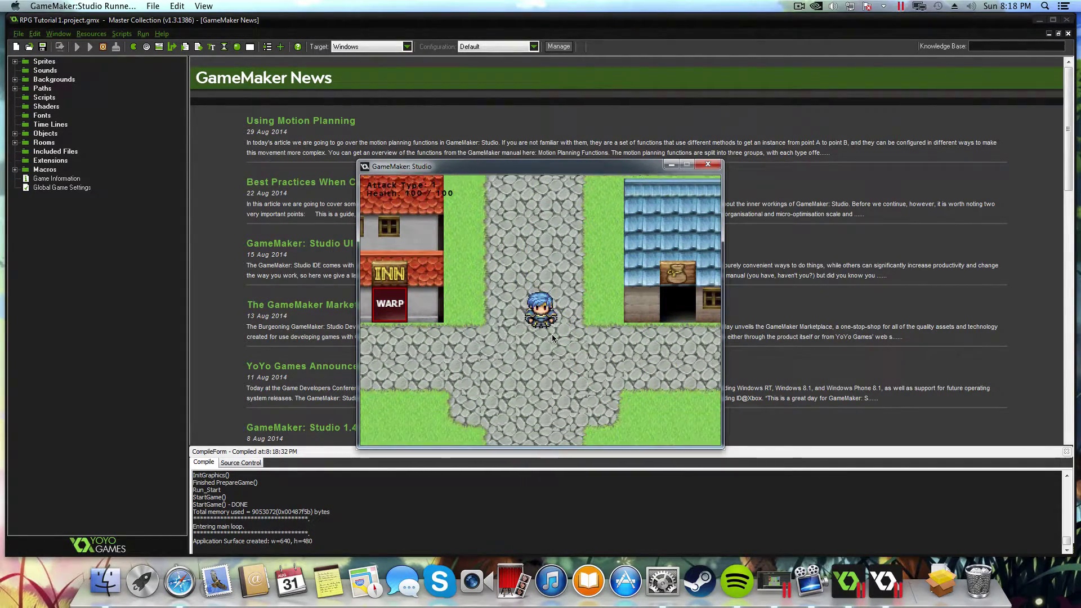
{"action": "key", "text": "Down"}
{"action": "key", "text": "Left"}
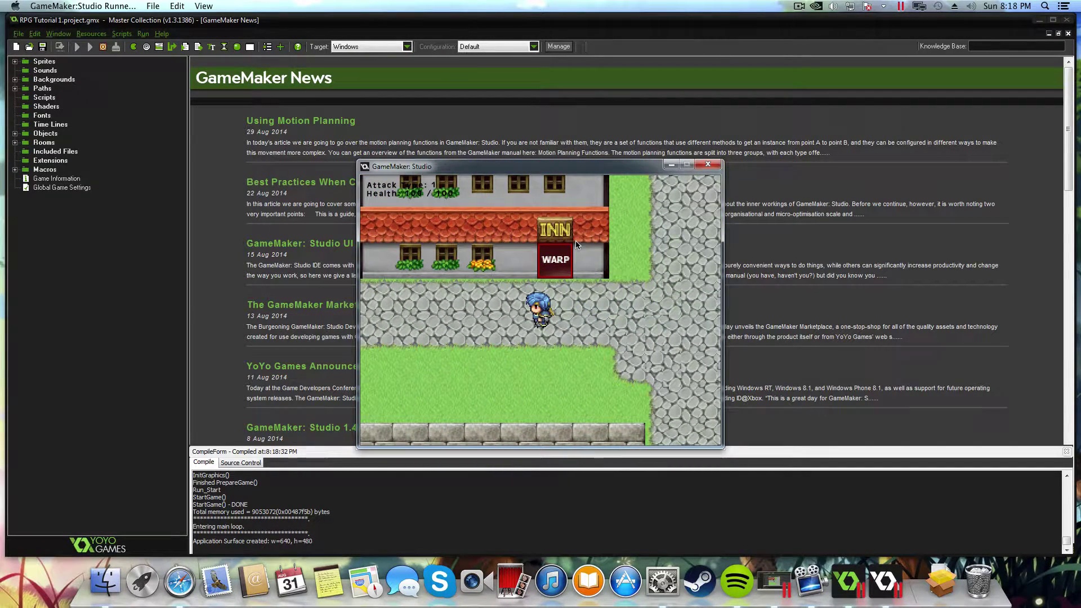
{"action": "key", "text": "Right"}
{"action": "key", "text": "Right"}
{"action": "key", "text": "Up"}
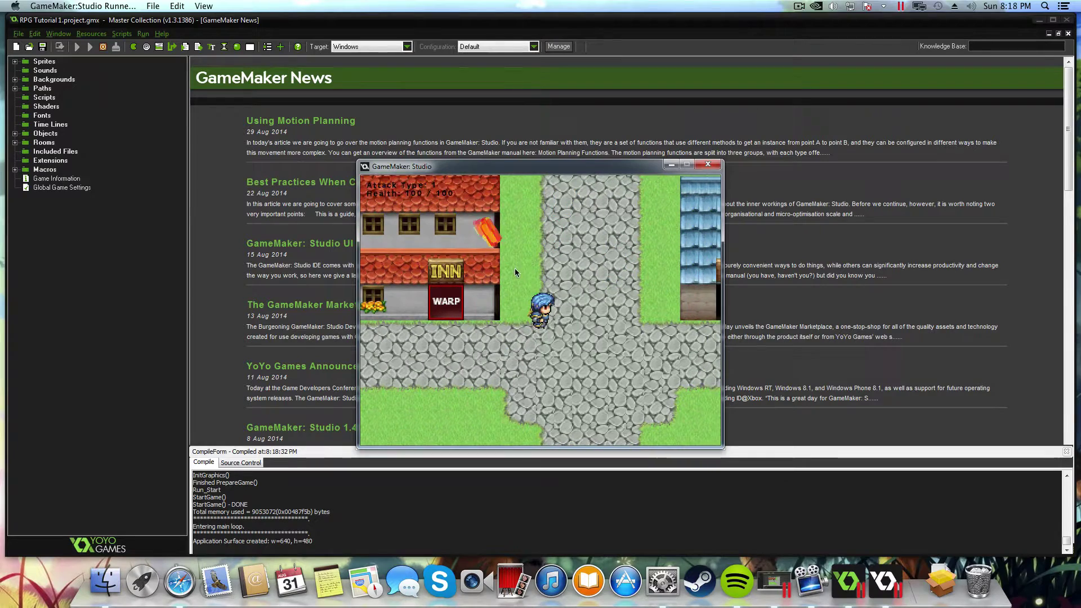
{"action": "key", "text": "Right"}
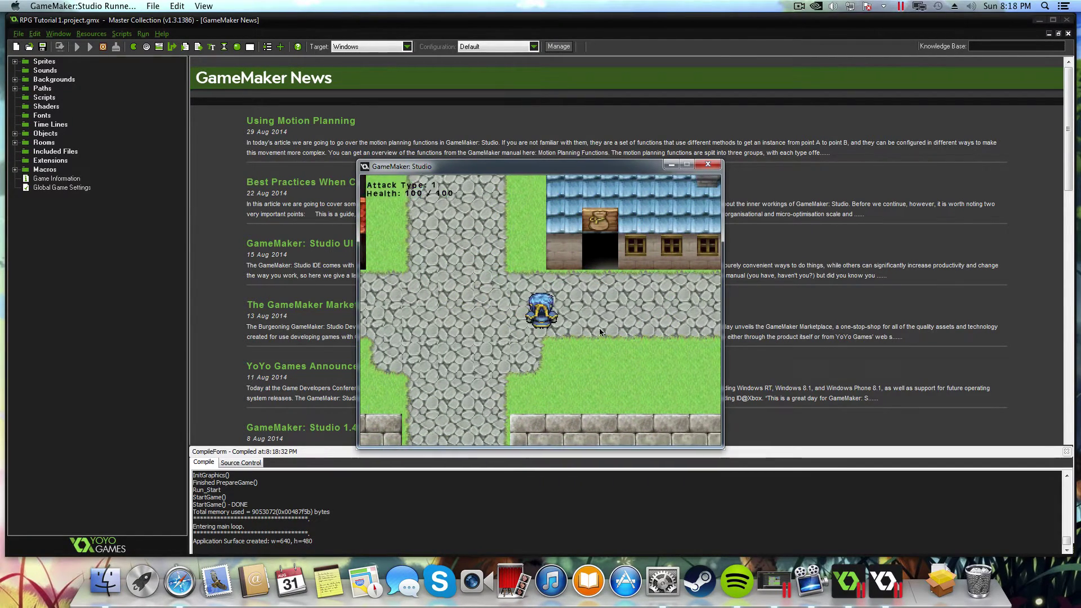
{"action": "key", "text": "Right"}
{"action": "key", "text": "Down"}
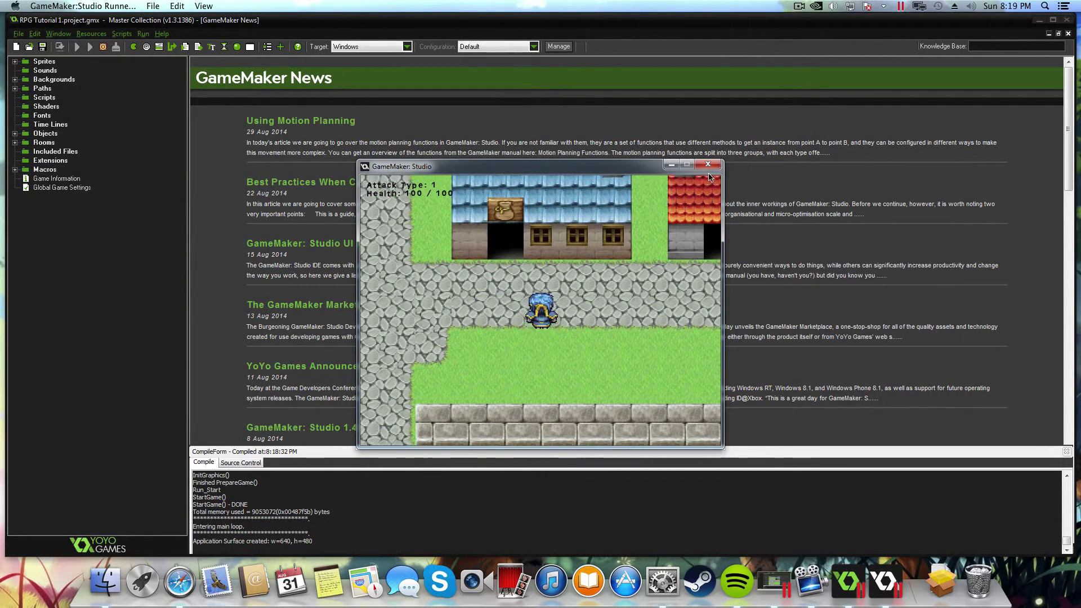
{"action": "left_click", "coordinate": [709, 166]}
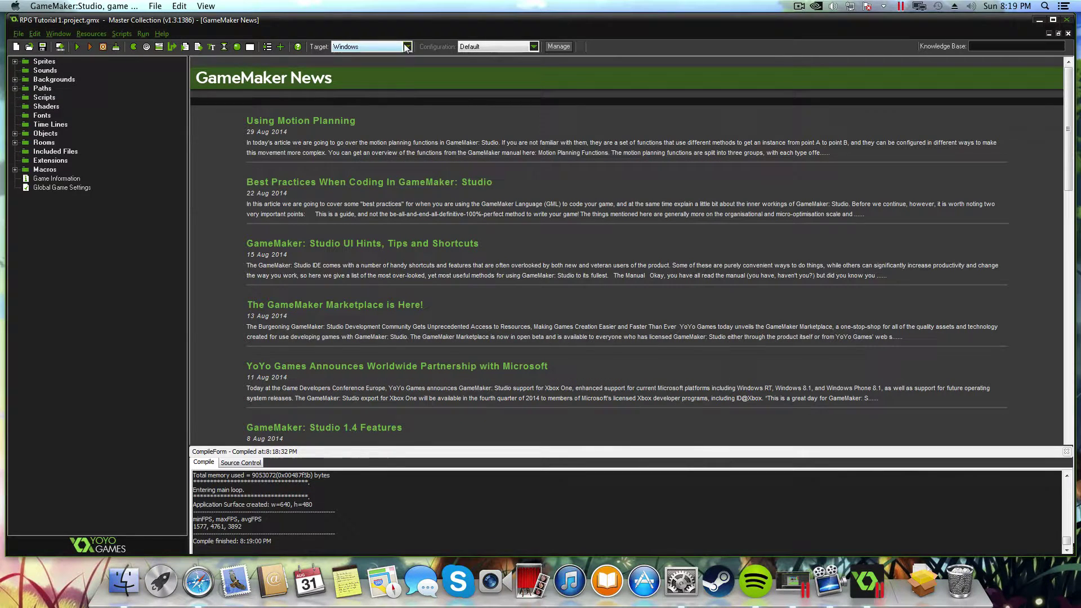
{"action": "left_click", "coordinate": [369, 46]}
{"action": "left_click", "coordinate": [358, 63]}
{"action": "left_click", "coordinate": [386, 49]}
{"action": "left_click", "coordinate": [378, 56]}
Step: Launch Xcode on the Mac to check that it is installed, dismiss its welcome window and quit it
{"action": "left_click", "coordinate": [163, 580]}
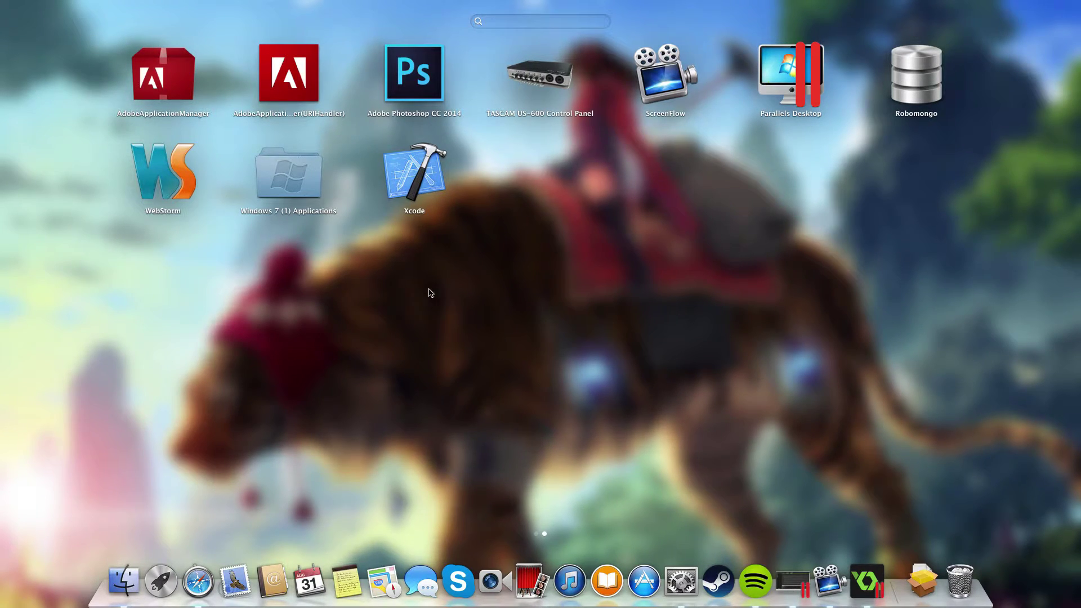
{"action": "left_click", "coordinate": [414, 200]}
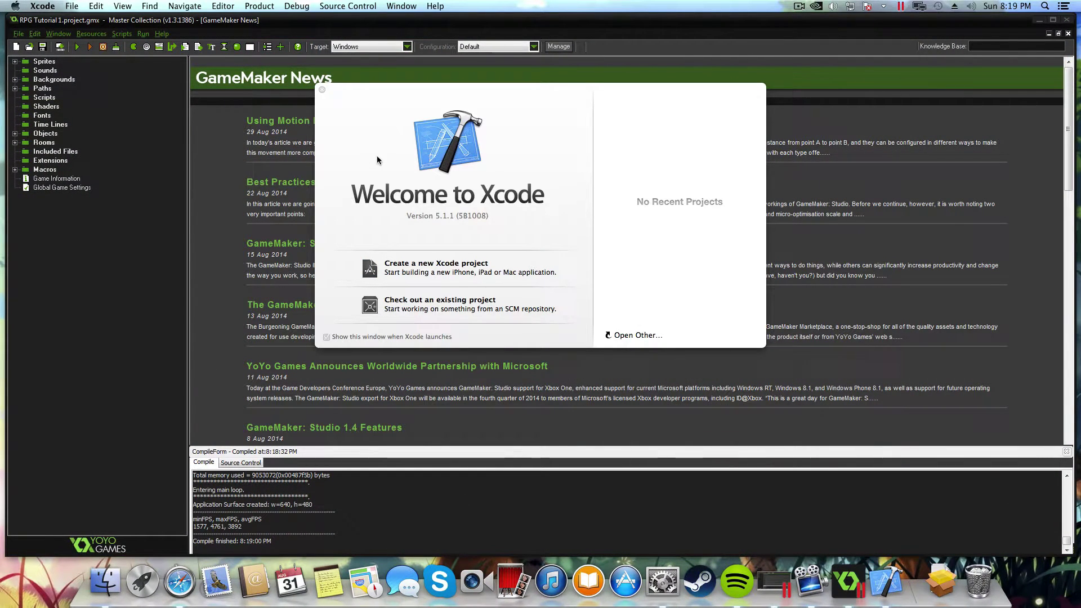
{"action": "left_click", "coordinate": [323, 89]}
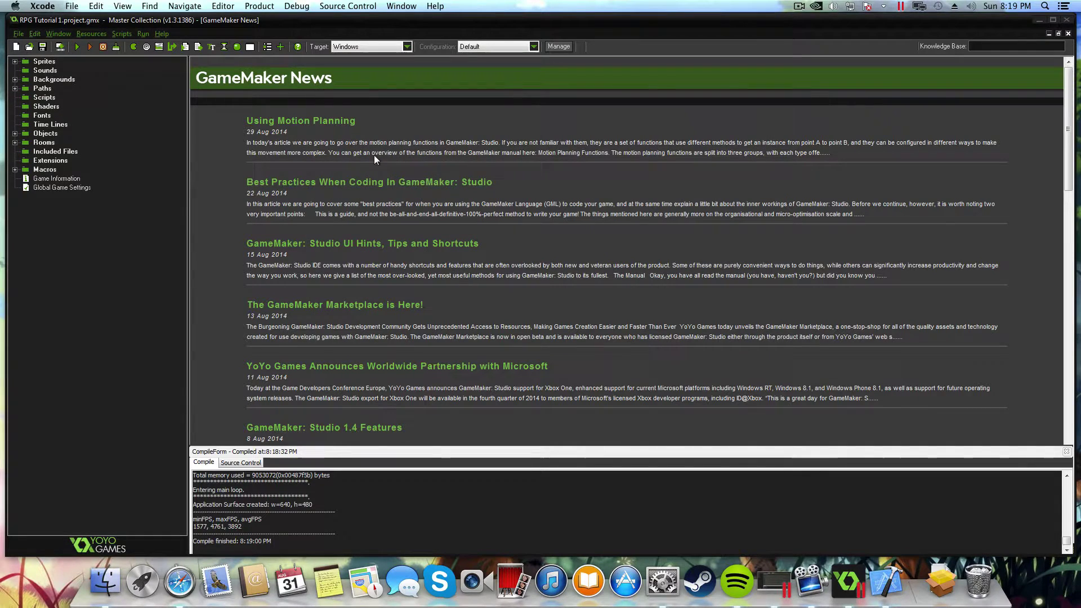
{"action": "left_click", "coordinate": [41, 5]}
{"action": "left_click", "coordinate": [116, 134]}
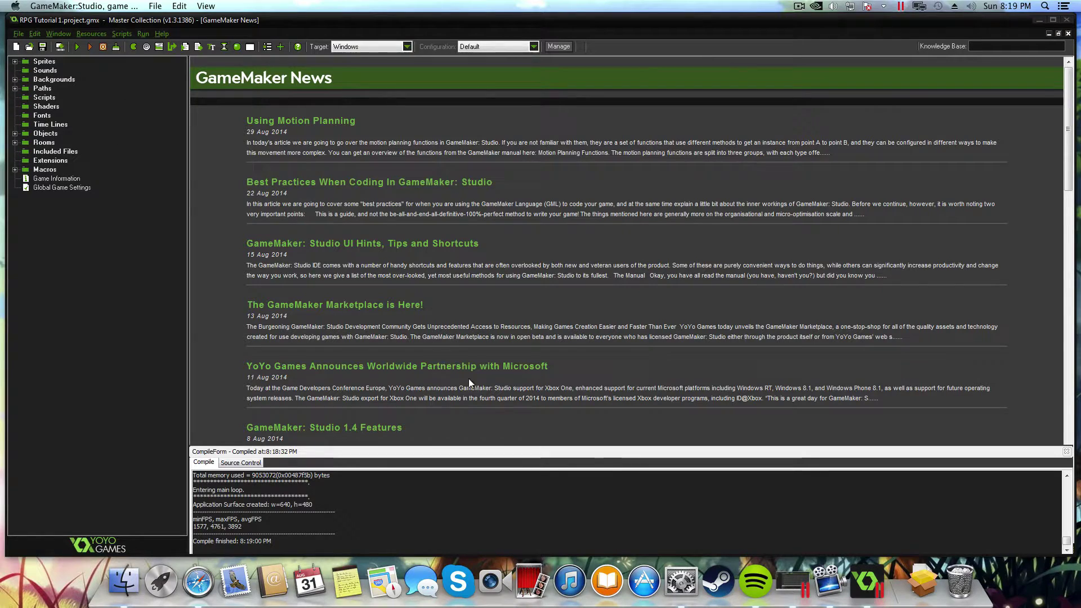
Step: Turn on the Remote Login service in the Mac's Sharing preferences and close System Preferences
{"action": "left_click", "coordinate": [680, 580]}
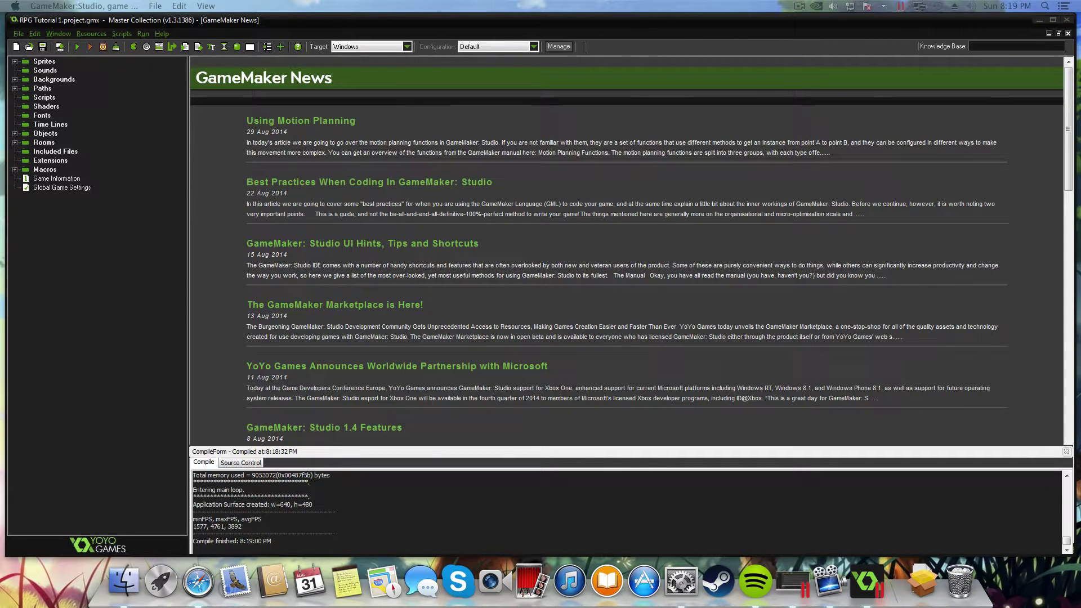
{"action": "left_click_drag", "start_coordinate": [691, 147], "coordinate": [438, 147]}
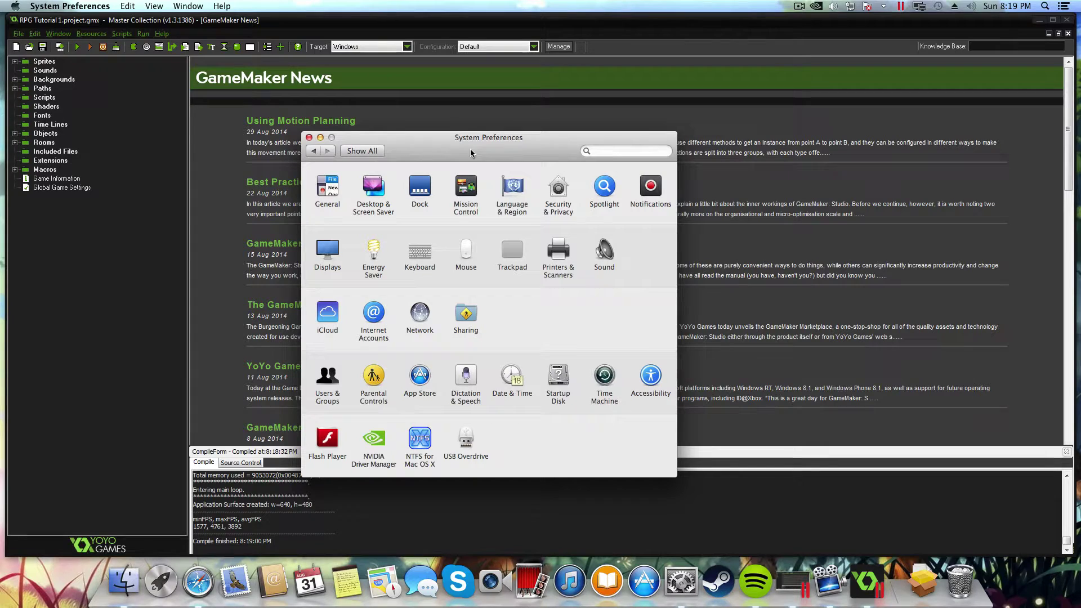
{"action": "left_click", "coordinate": [474, 316]}
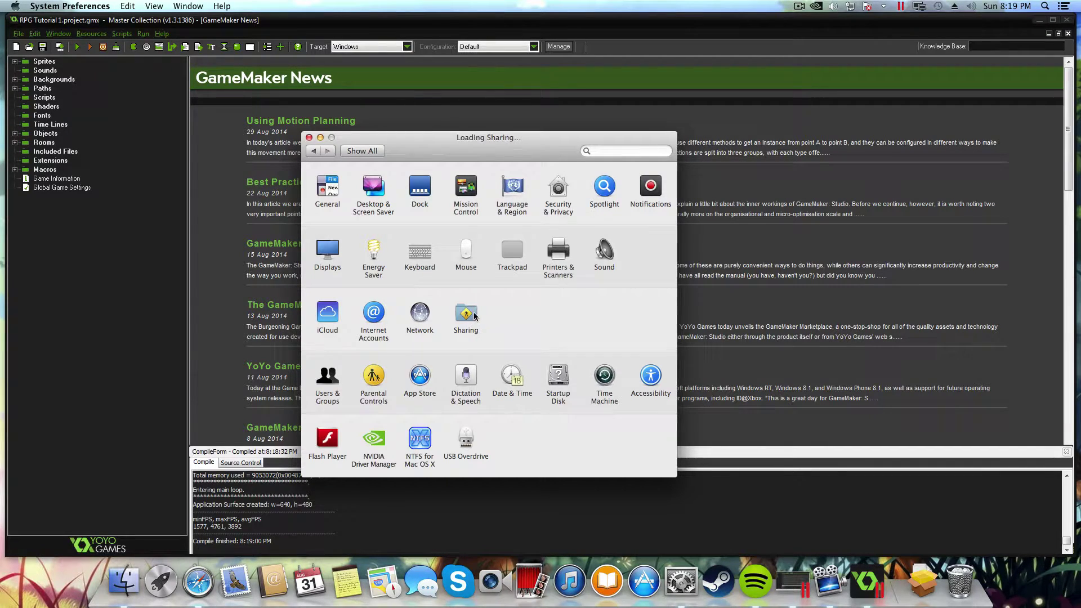
{"action": "left_click", "coordinate": [325, 278]}
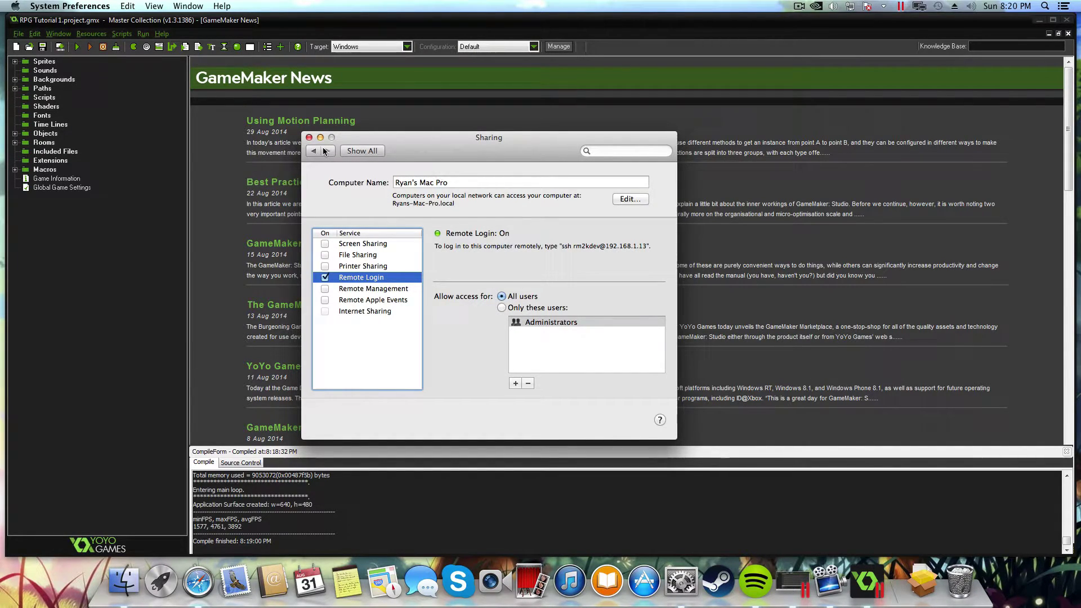
{"action": "left_click", "coordinate": [309, 137]}
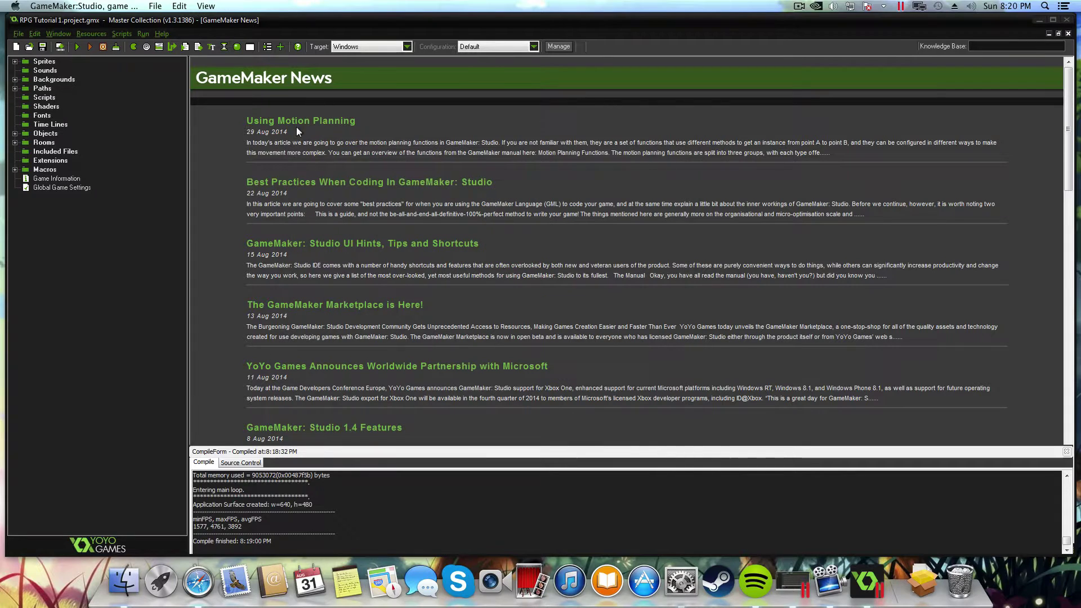
Step: Set the Windows 7 virtual machine's Network 1 type to the first bridged Ethernet adapter and close its configuration
{"action": "right_click", "coordinate": [797, 582]}
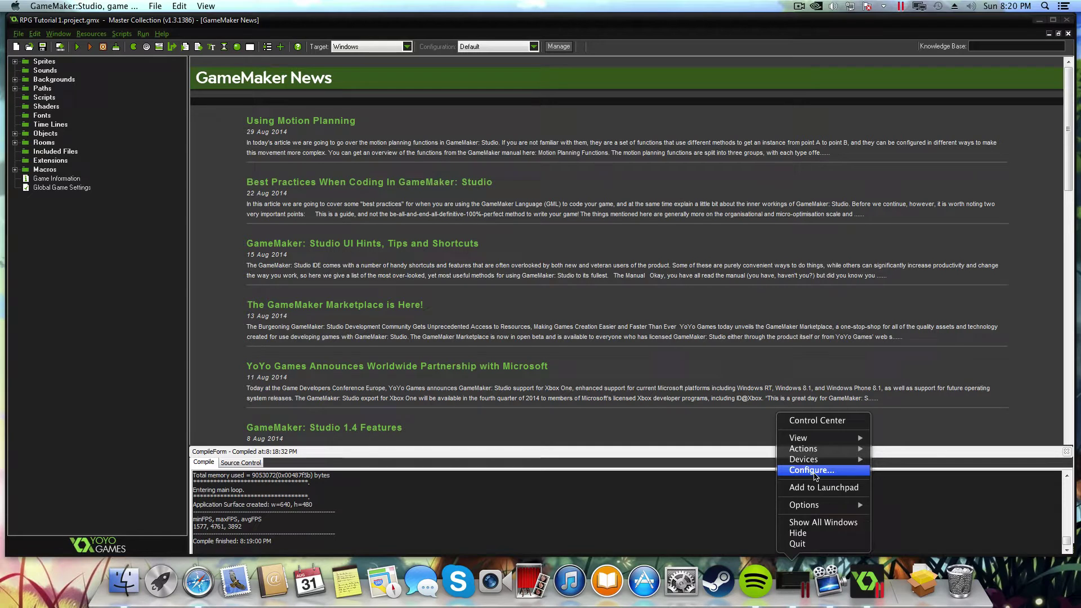
{"action": "left_click", "coordinate": [786, 477]}
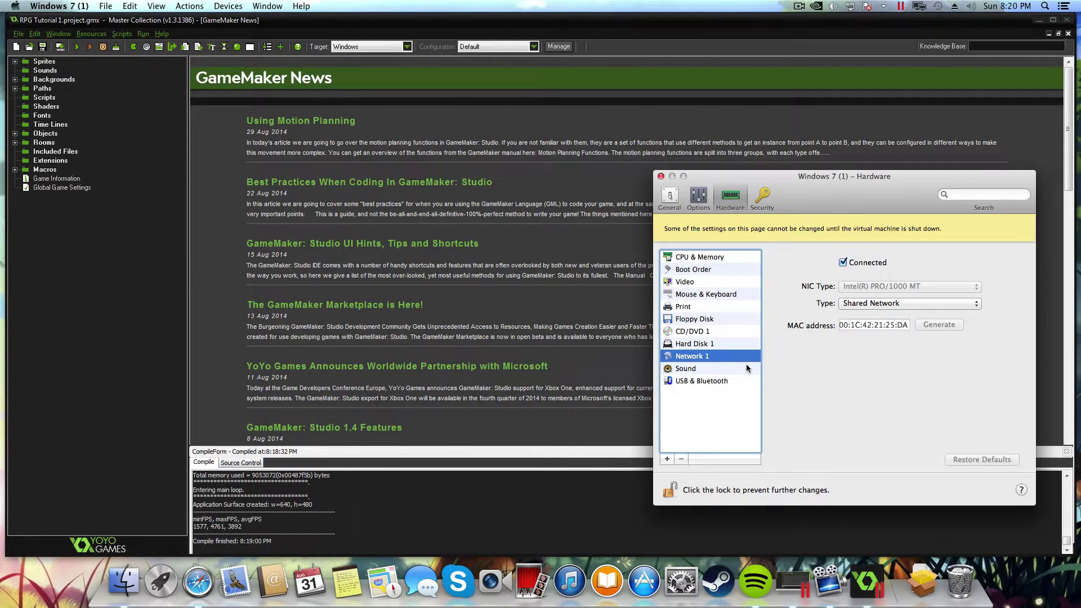
{"action": "left_click_drag", "start_coordinate": [815, 184], "coordinate": [481, 153]}
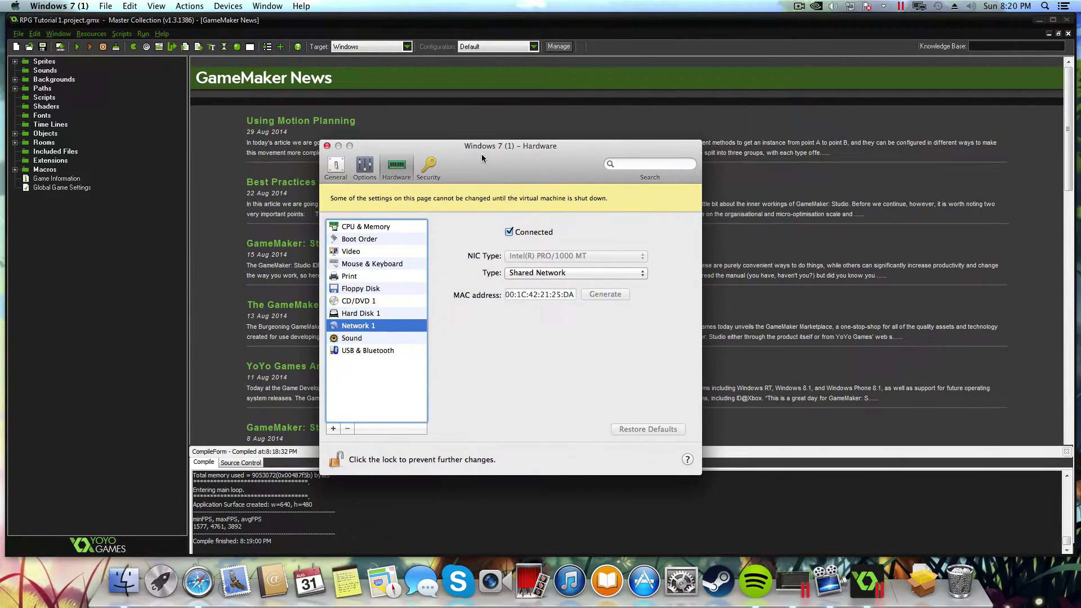
{"action": "left_click", "coordinate": [567, 275]}
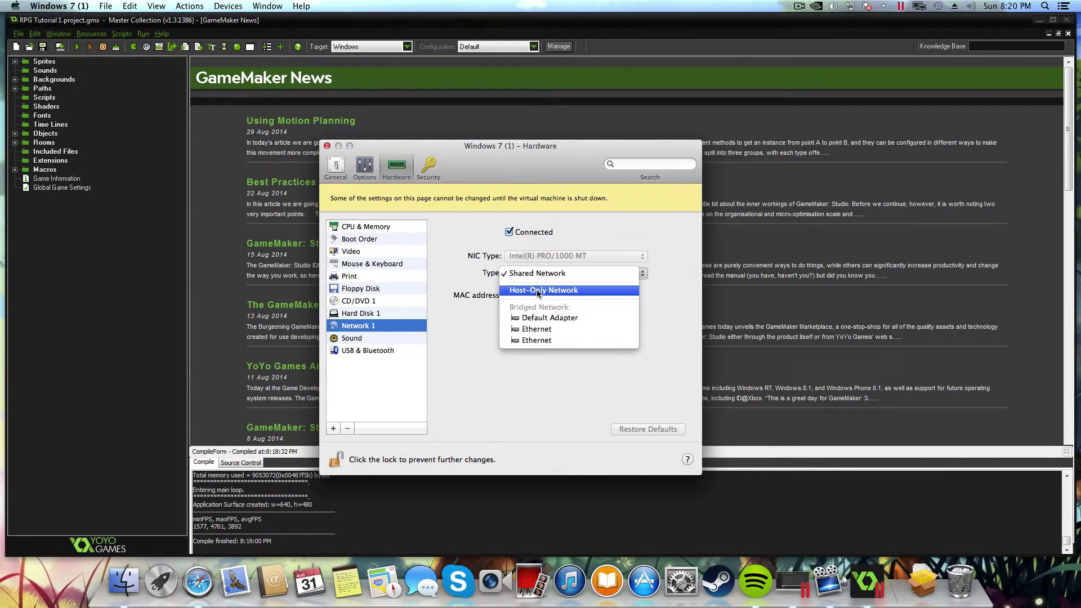
{"action": "left_click", "coordinate": [470, 275]}
{"action": "left_click", "coordinate": [546, 274]}
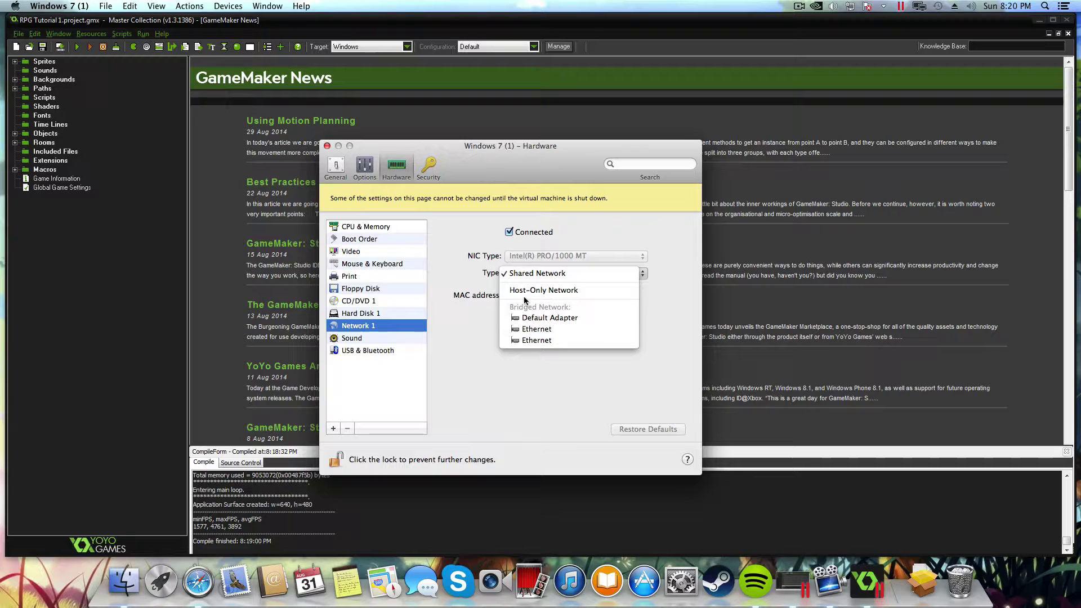
{"action": "left_click", "coordinate": [536, 331]}
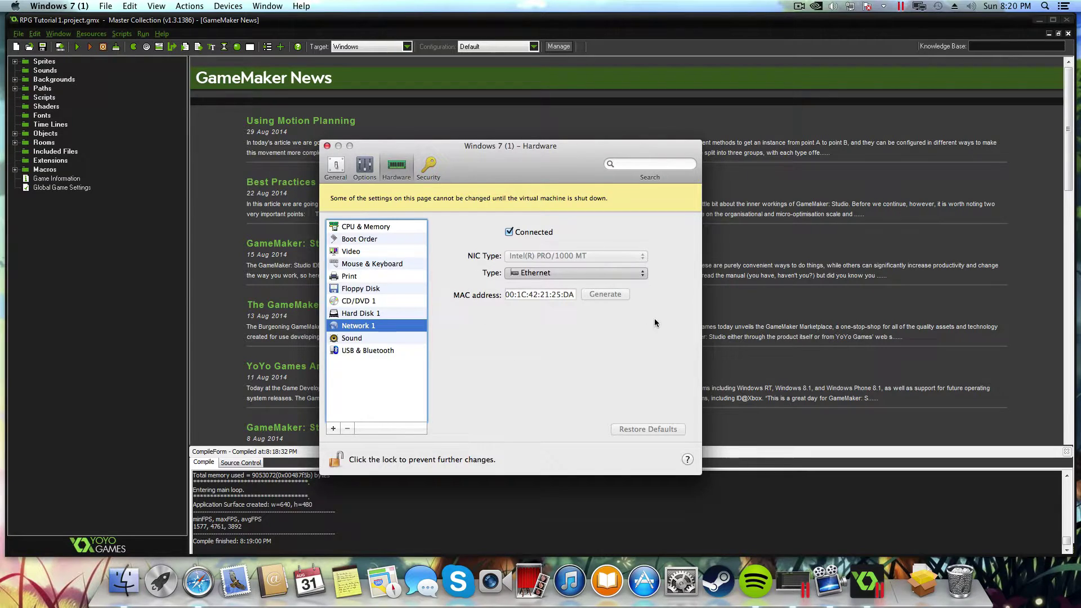
{"action": "left_click", "coordinate": [327, 146]}
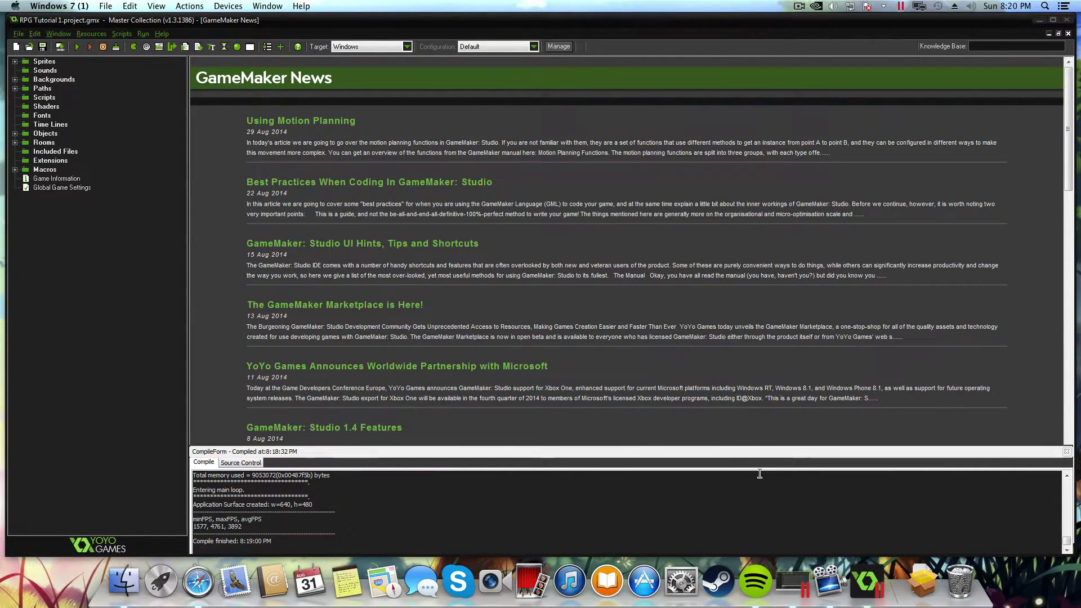
Step: Open a command prompt in the Windows virtual machine and run ipconfig to check its IP address
{"action": "left_click", "coordinate": [786, 584]}
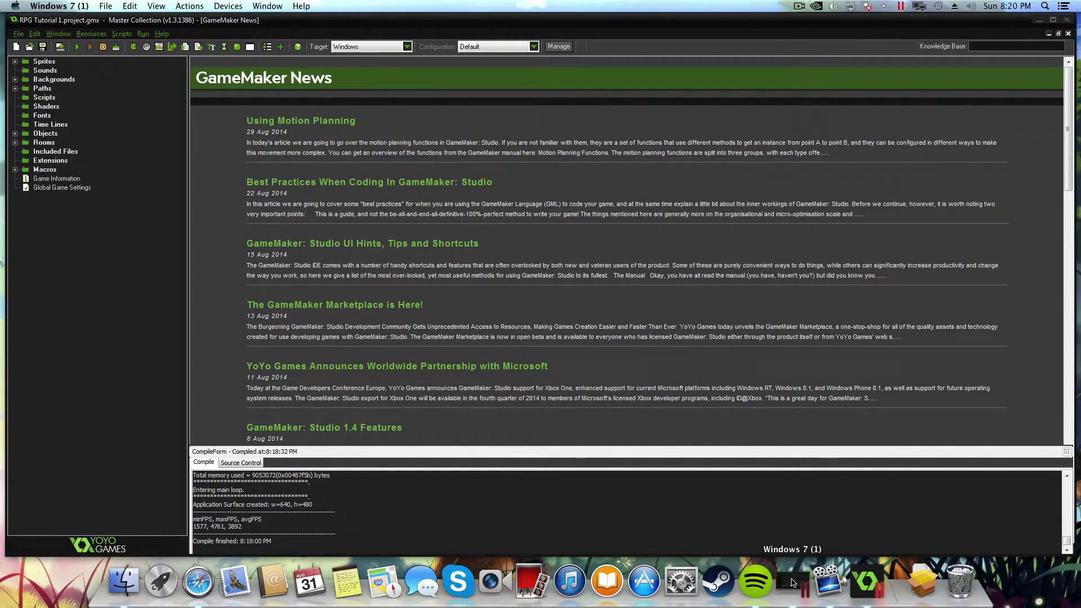
{"action": "type", "text": "cmd"}
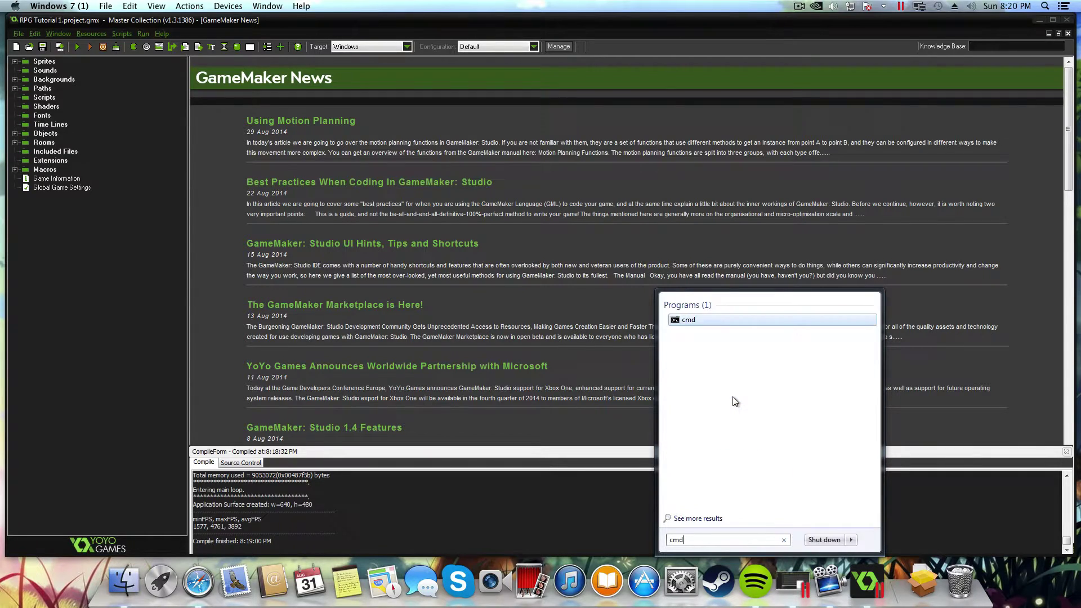
{"action": "key", "text": "Return"}
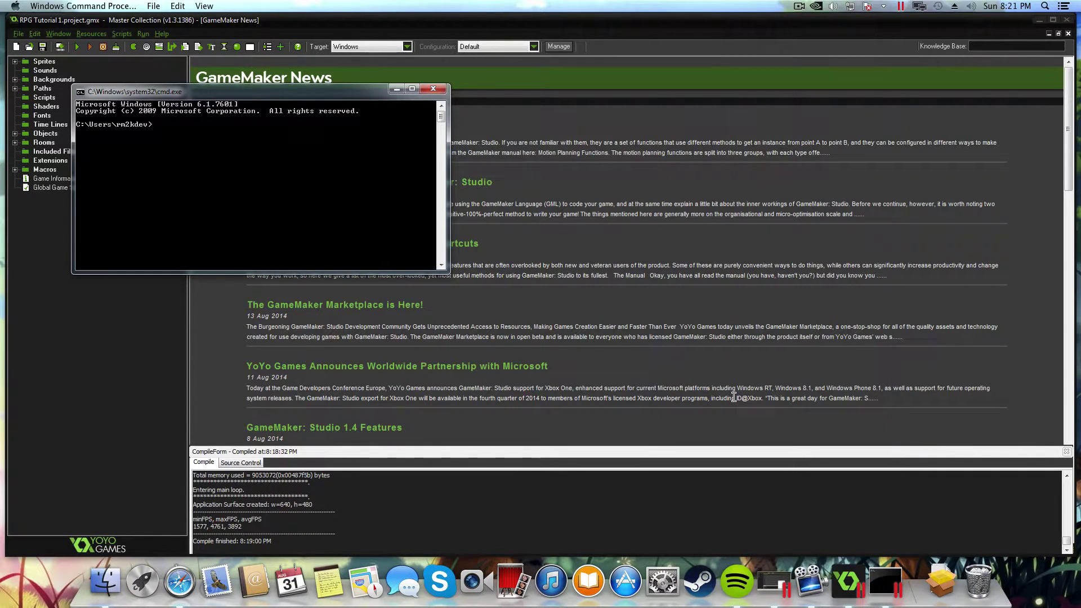
{"action": "type", "text": "ipconfig"}
{"action": "key", "text": "Return"}
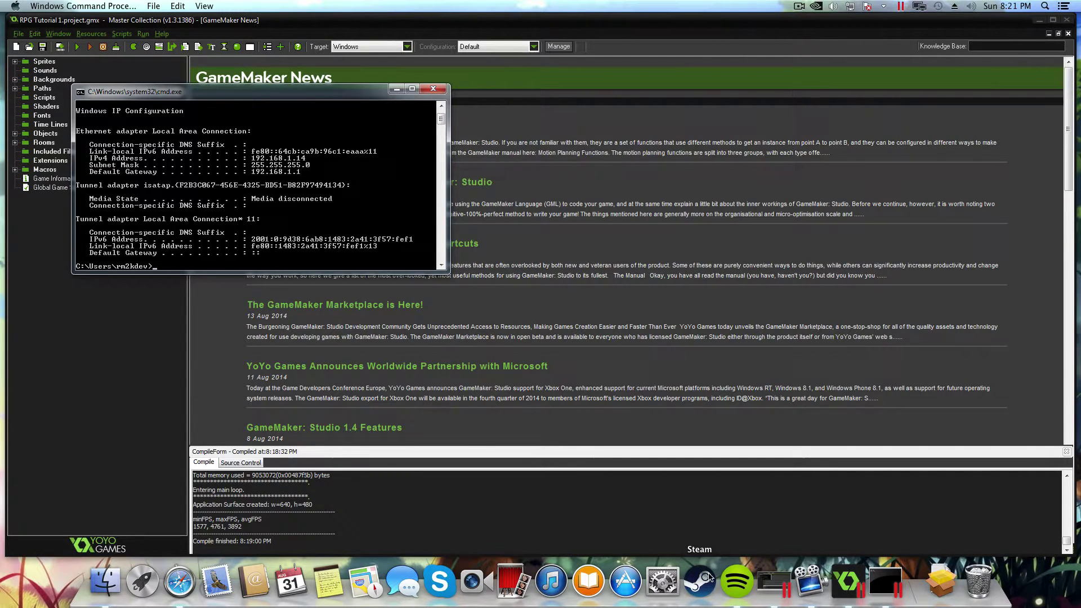
Step: Open the Mac's Network preferences in System Preferences and check the Ethernet connection's IP address
{"action": "left_click", "coordinate": [670, 586]}
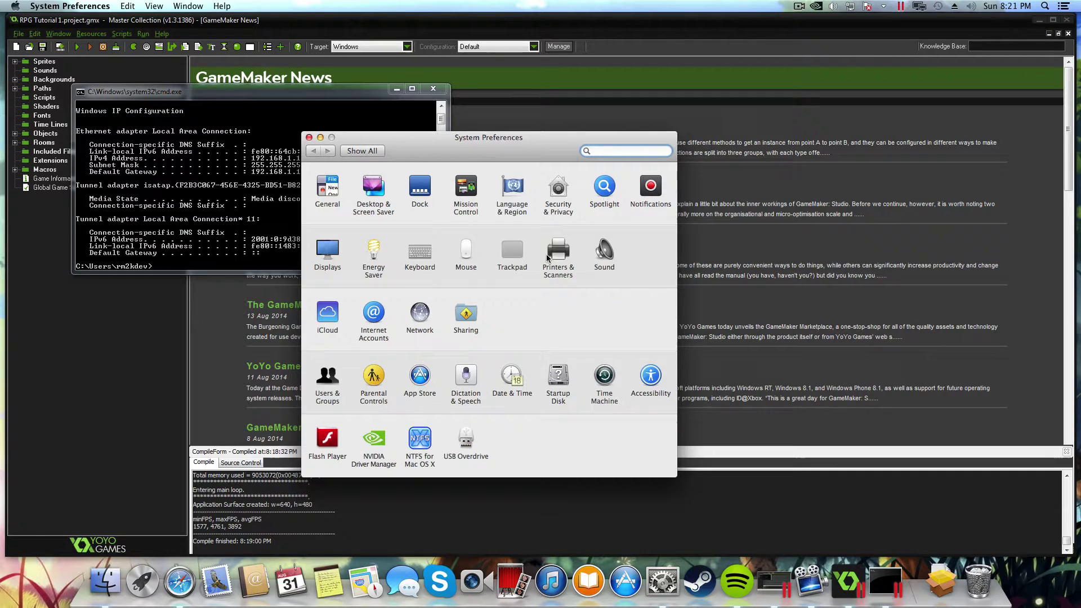
{"action": "left_click", "coordinate": [412, 314]}
{"action": "left_click", "coordinate": [519, 274]}
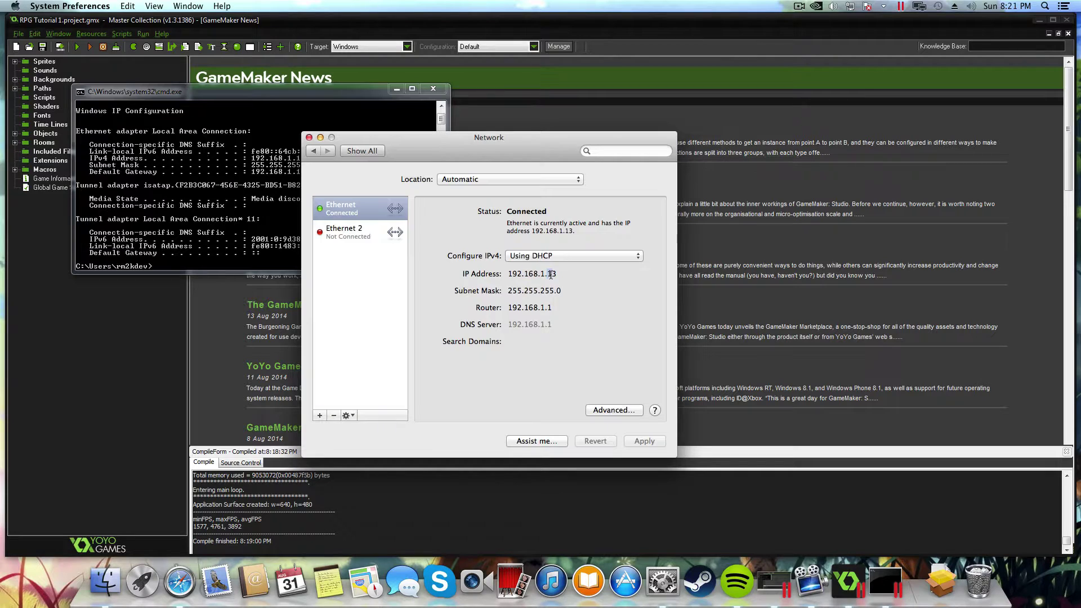
Step: Compare the Windows virtual machine's IPv4 address with the Mac's Ethernet IP address and close both windows
{"action": "left_click", "coordinate": [299, 211]}
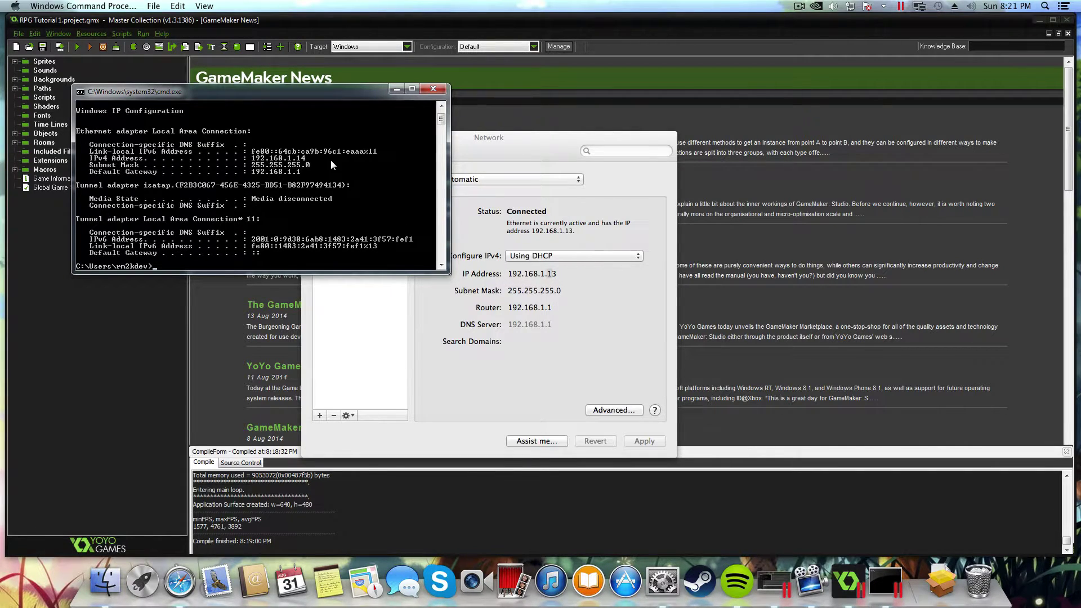
{"action": "left_click_drag", "start_coordinate": [558, 274], "coordinate": [494, 270]}
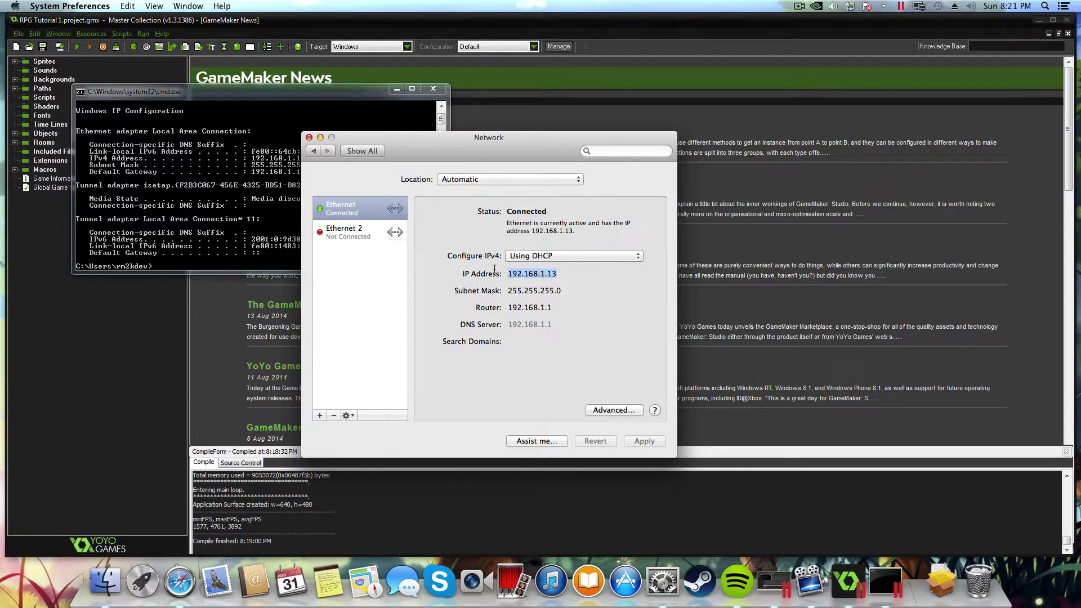
{"action": "left_click", "coordinate": [252, 181]}
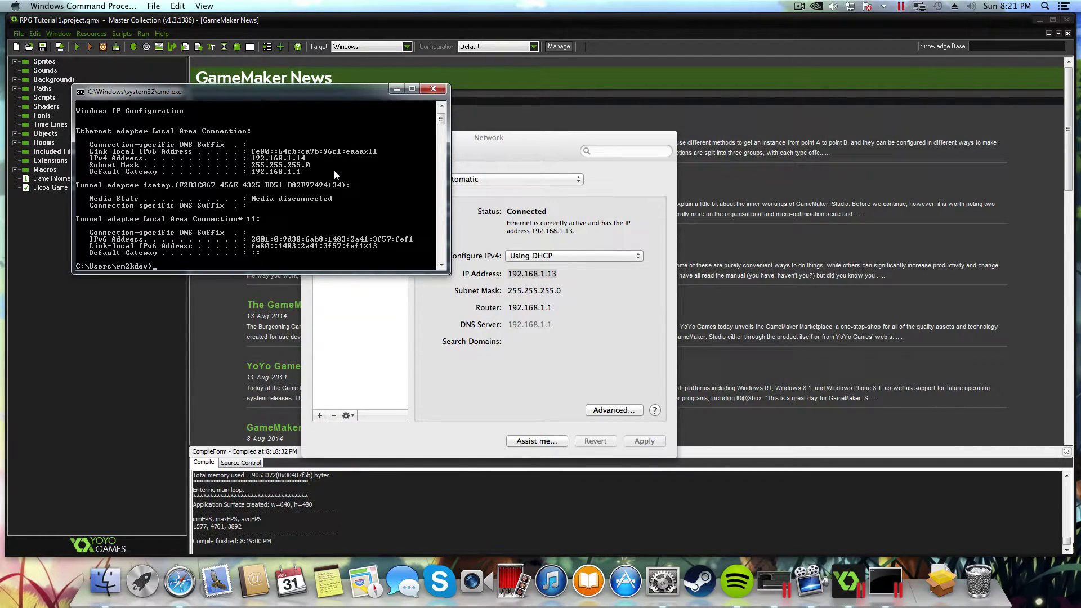
{"action": "left_click", "coordinate": [557, 274]}
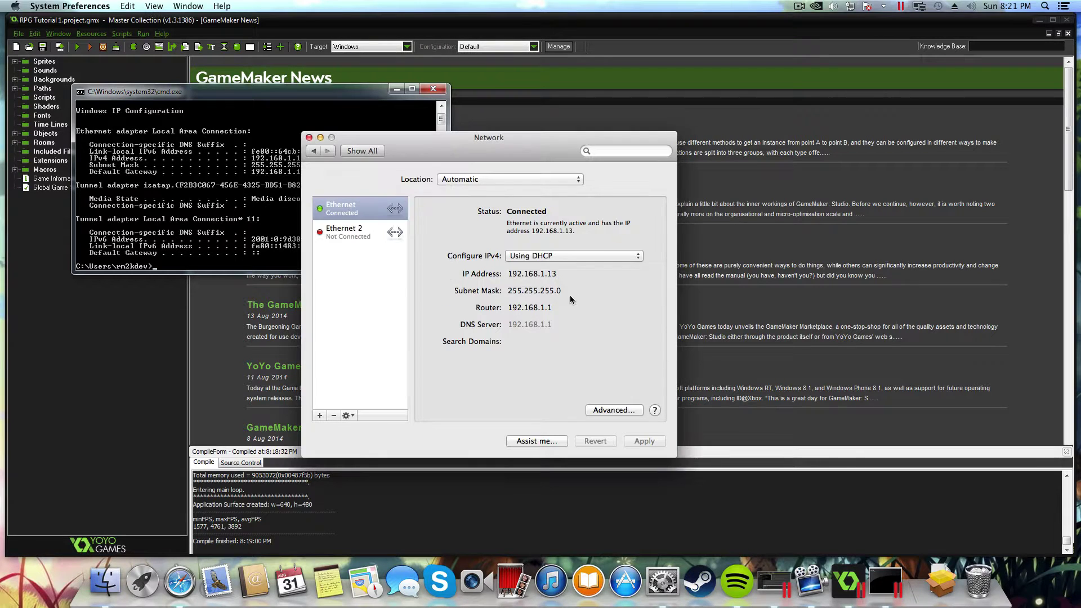
{"action": "left_click_drag", "start_coordinate": [561, 272], "coordinate": [508, 274]}
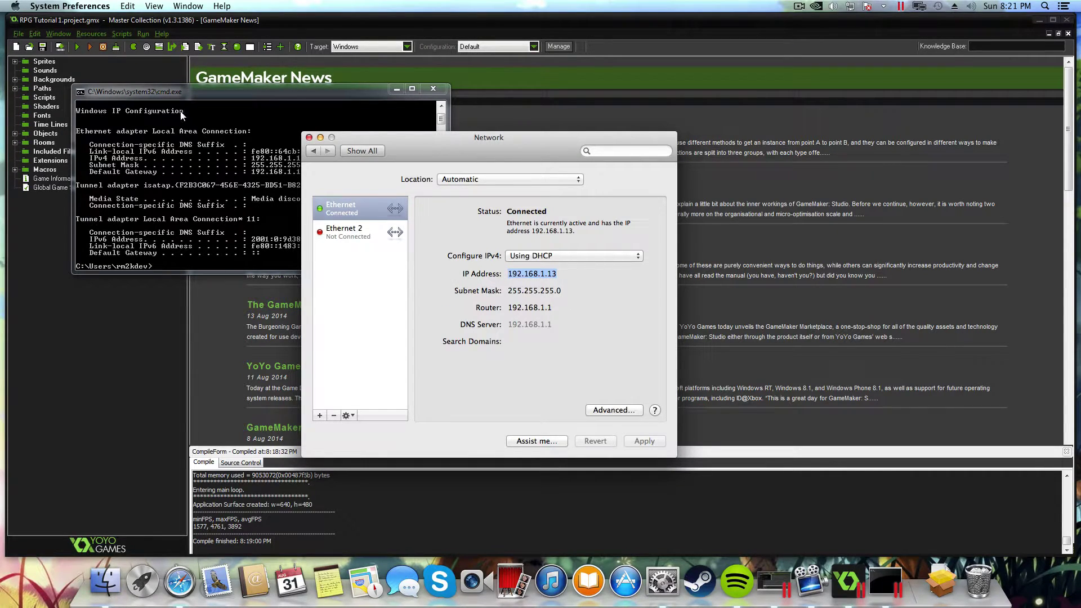
{"action": "left_click", "coordinate": [415, 104]}
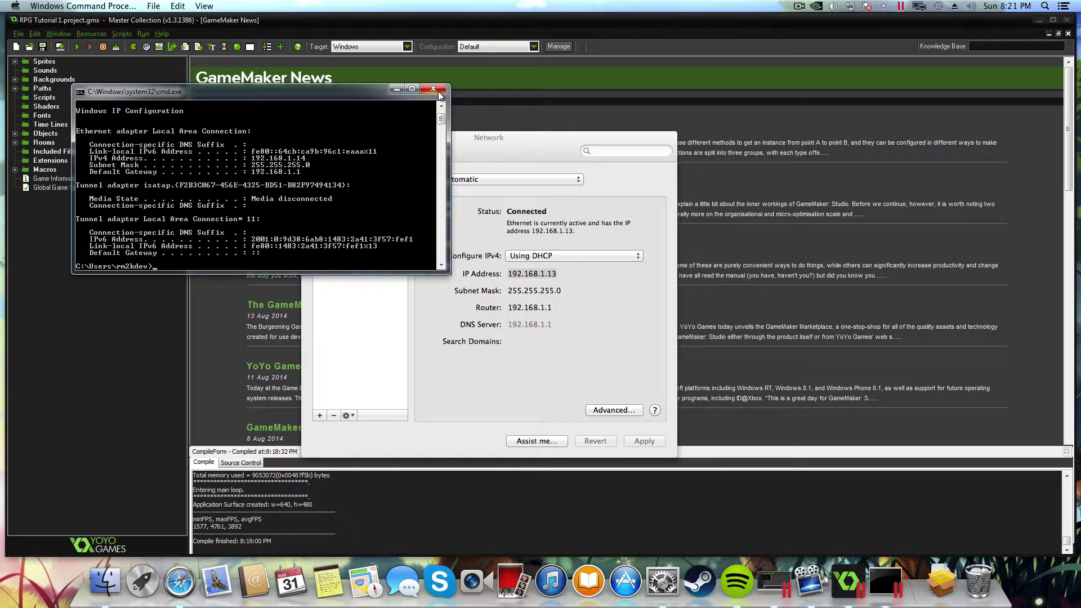
{"action": "left_click", "coordinate": [437, 92]}
{"action": "key", "text": "super+w"}
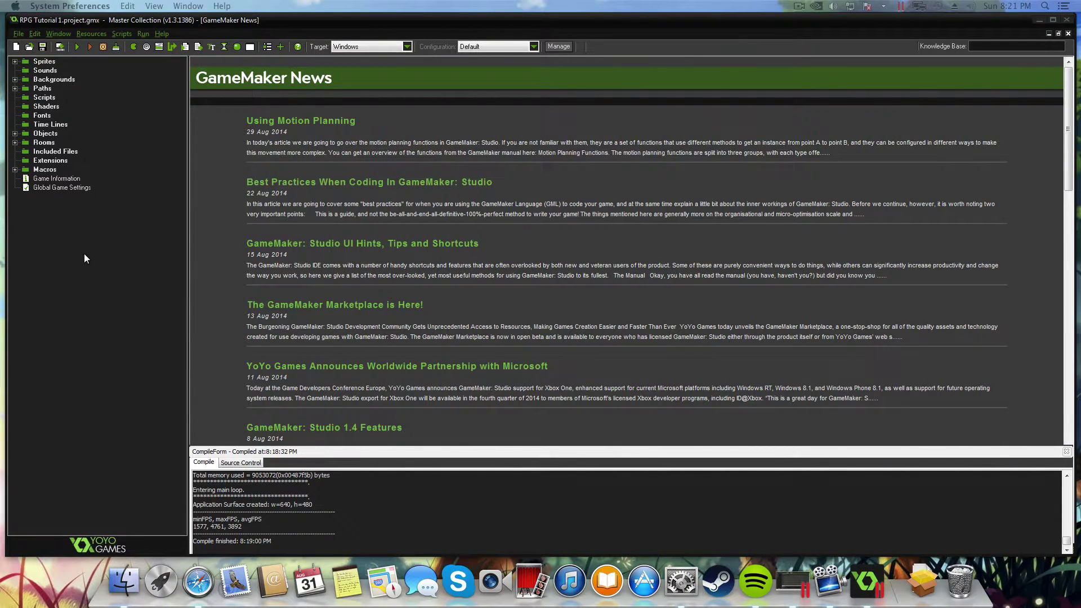
Step: Open the Mac OS X settings in GameMaker's Preferences and check the Mac install directory
{"action": "left_click", "coordinate": [117, 60]}
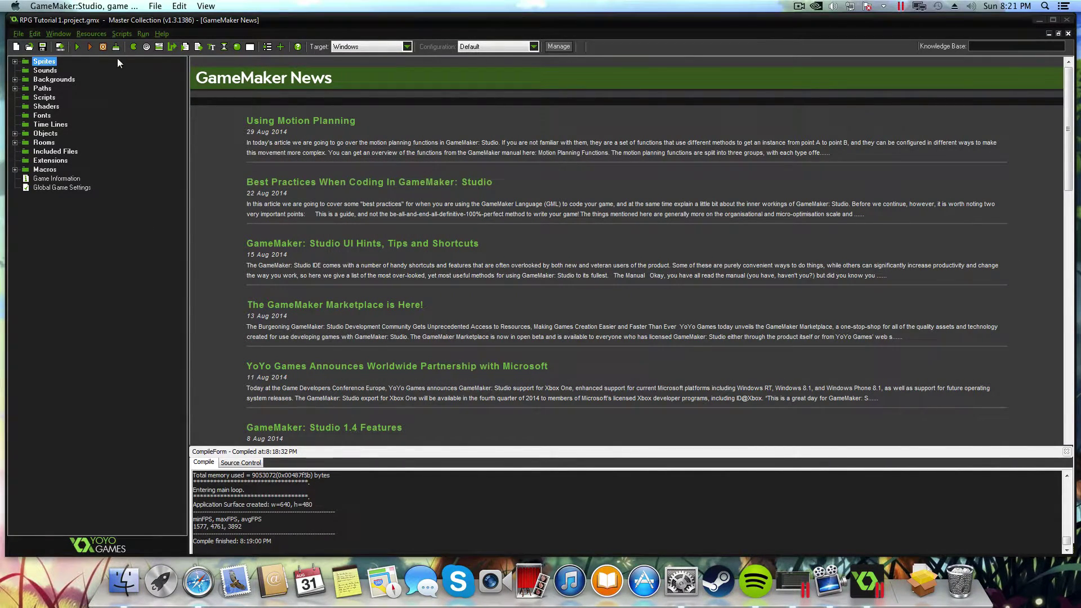
{"action": "left_click", "coordinate": [18, 33]}
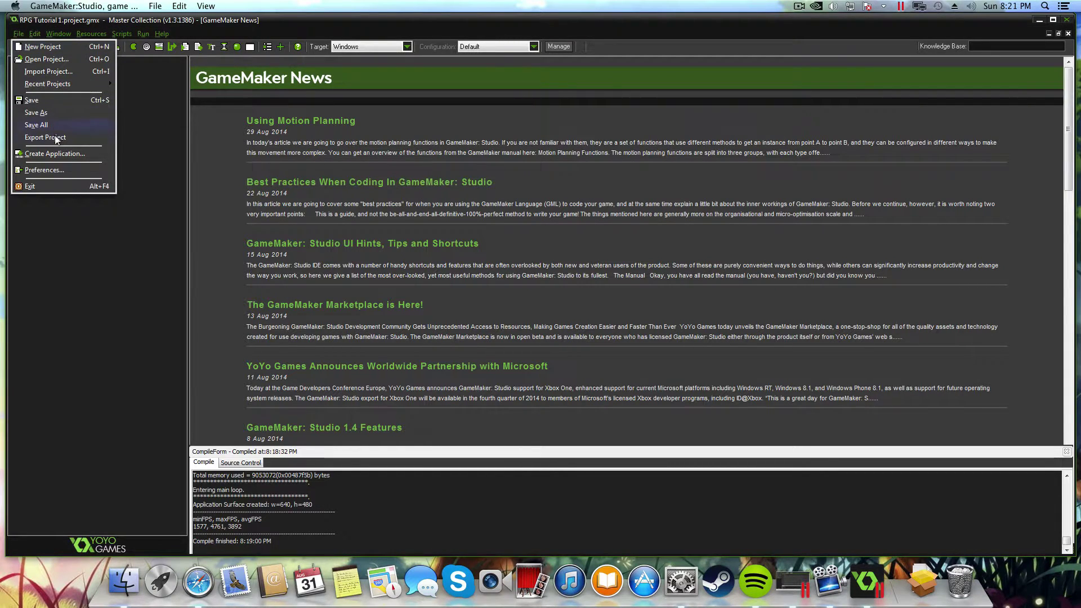
{"action": "left_click", "coordinate": [44, 169]}
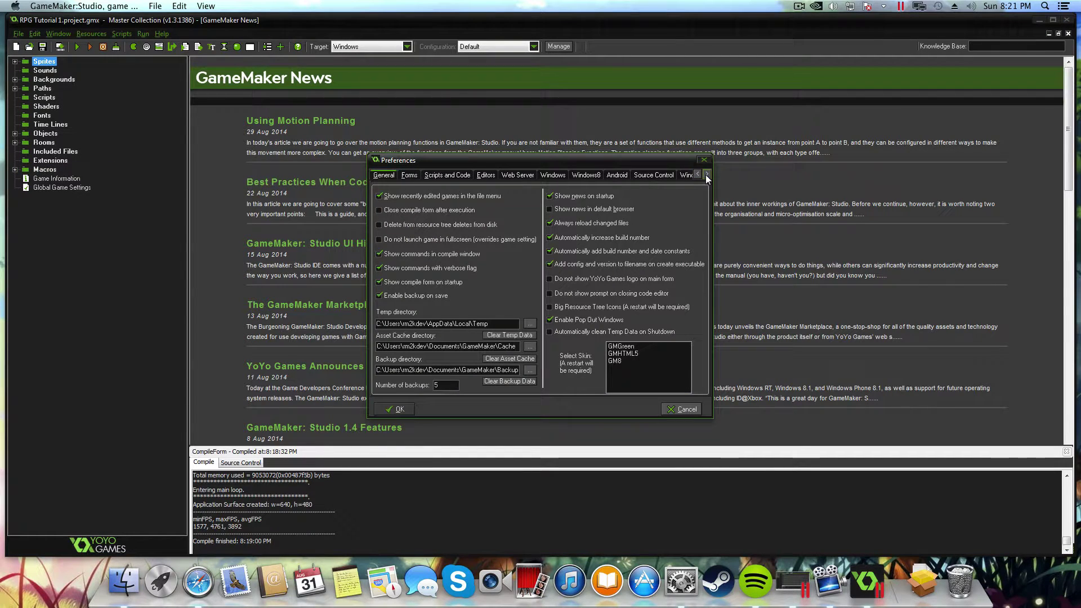
{"action": "left_click", "coordinate": [707, 175]}
{"action": "left_click", "coordinate": [707, 175]}
{"action": "left_click", "coordinate": [575, 174]}
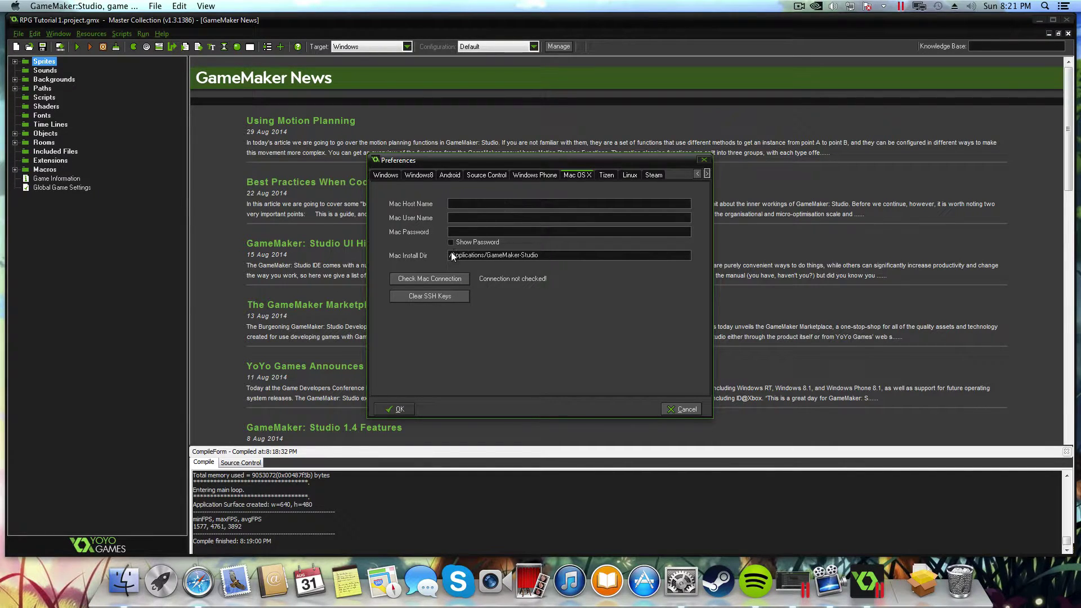
{"action": "left_click_drag", "start_coordinate": [465, 255], "coordinate": [478, 255]}
{"action": "left_click_drag", "start_coordinate": [549, 256], "coordinate": [366, 241]}
Step: Set the Mac Host Name to 192.168.1.13, check it against the Mac's Network preferences and close them
{"action": "left_click", "coordinate": [442, 205]}
{"action": "type", "text": "192.168.1.13"}
{"action": "key", "text": "super+Tab"}
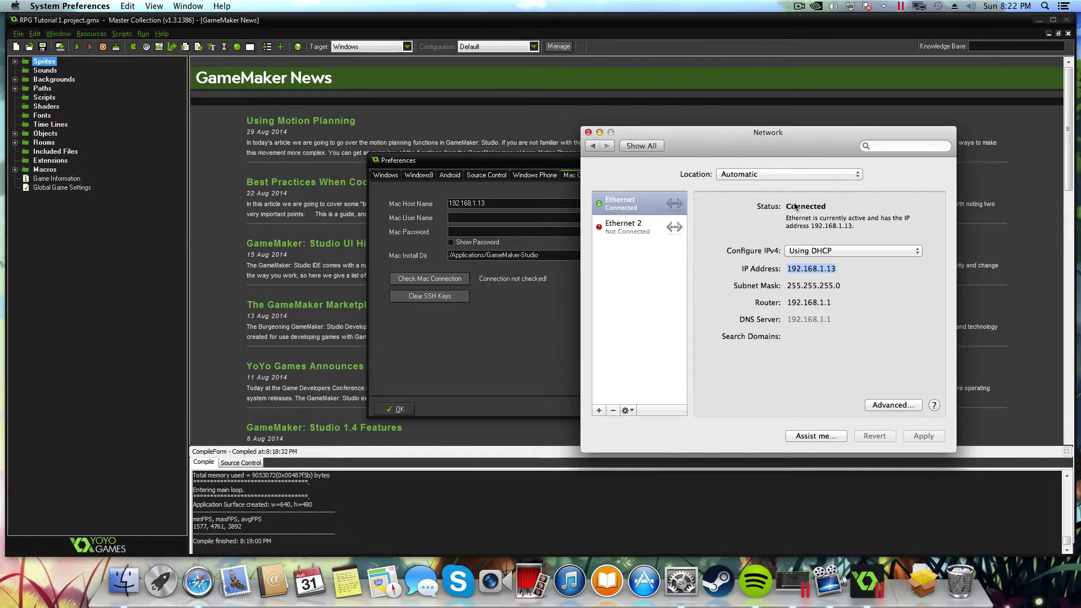
{"action": "left_click", "coordinate": [588, 131]}
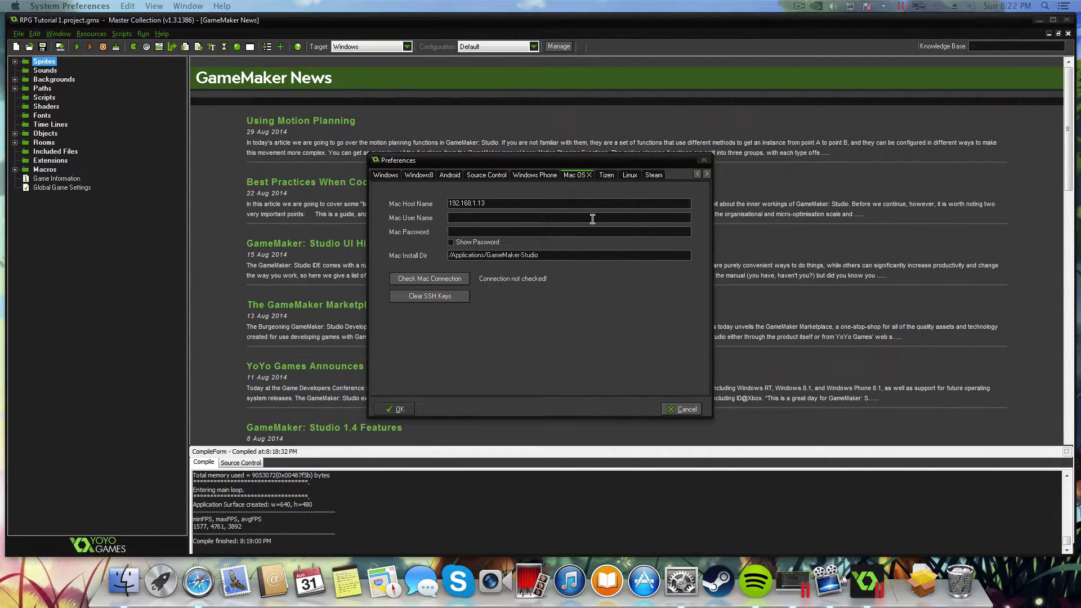
Step: Enter the Mac account's user name and password, test the Mac connection and save the preferences
{"action": "left_click", "coordinate": [493, 223]}
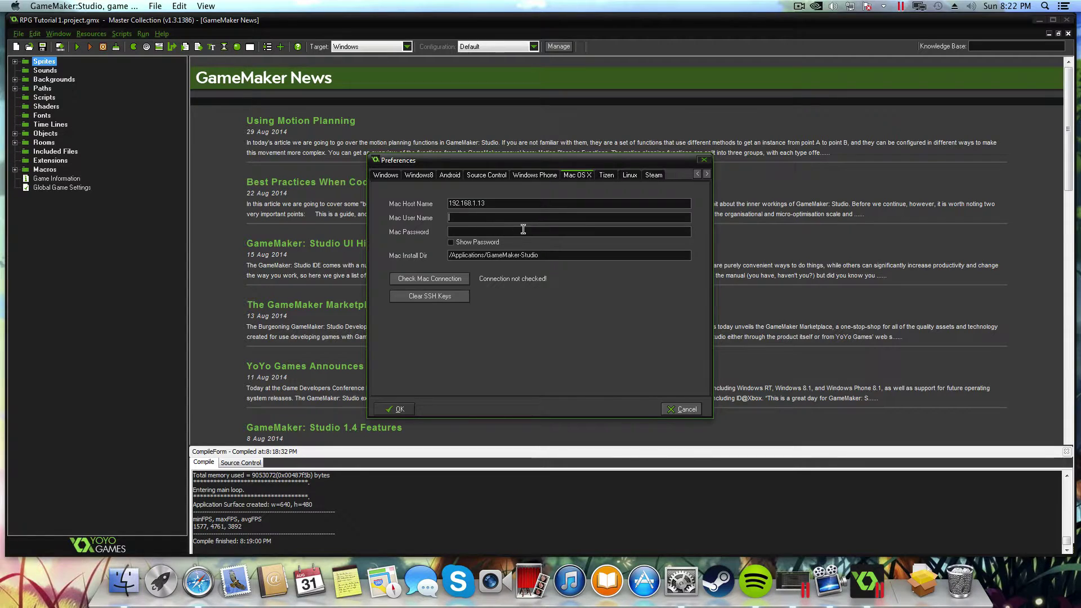
{"action": "type", "text": "rm2kdev"}
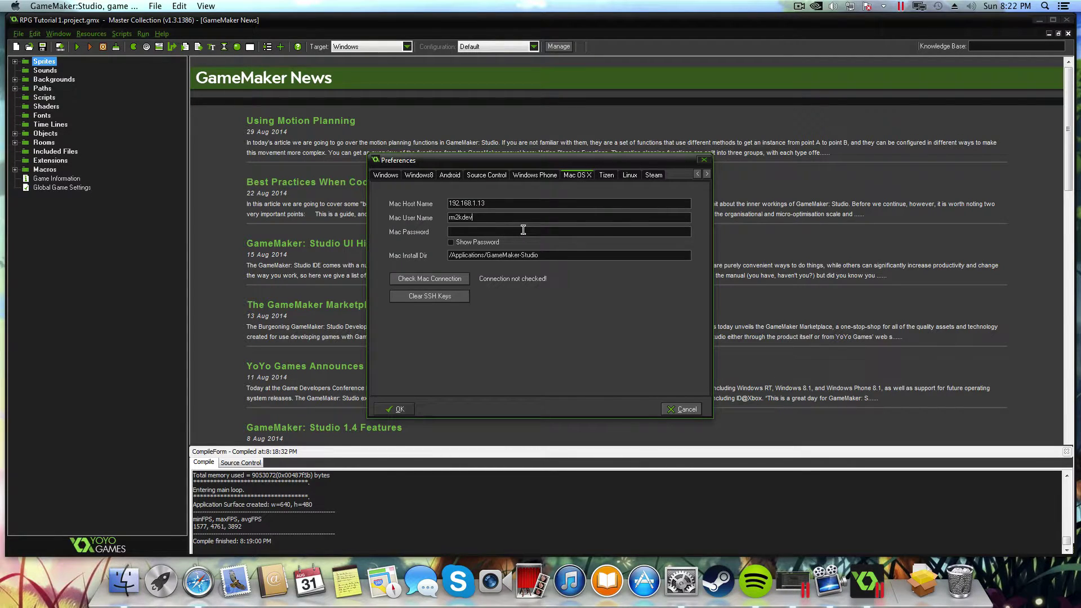
{"action": "key", "text": "Tab"}
{"action": "type", "text": "*********"}
{"action": "left_click", "coordinate": [448, 280]}
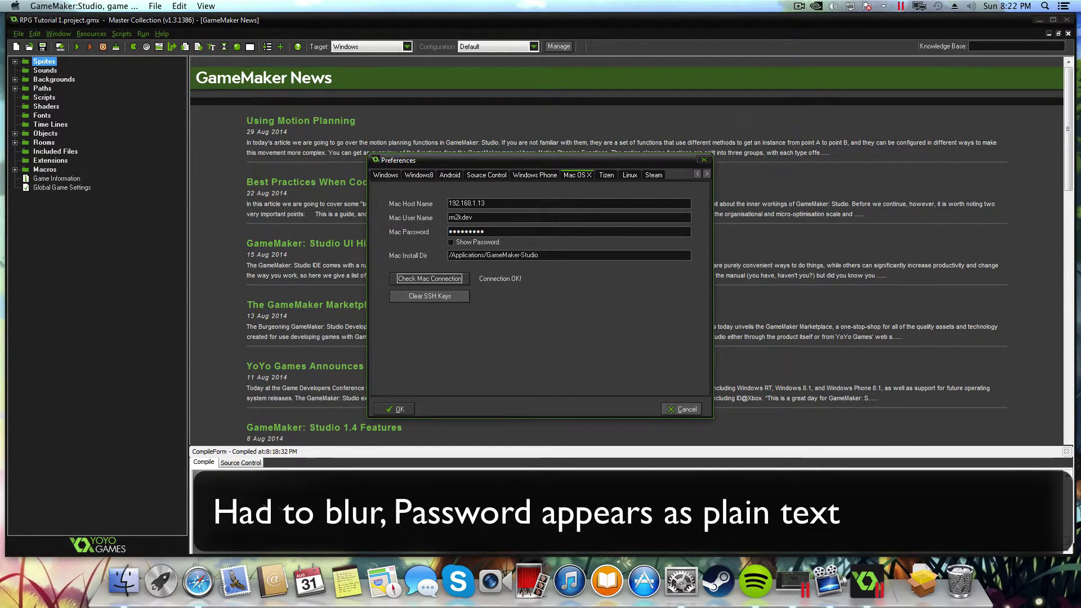
{"action": "left_click", "coordinate": [400, 408]}
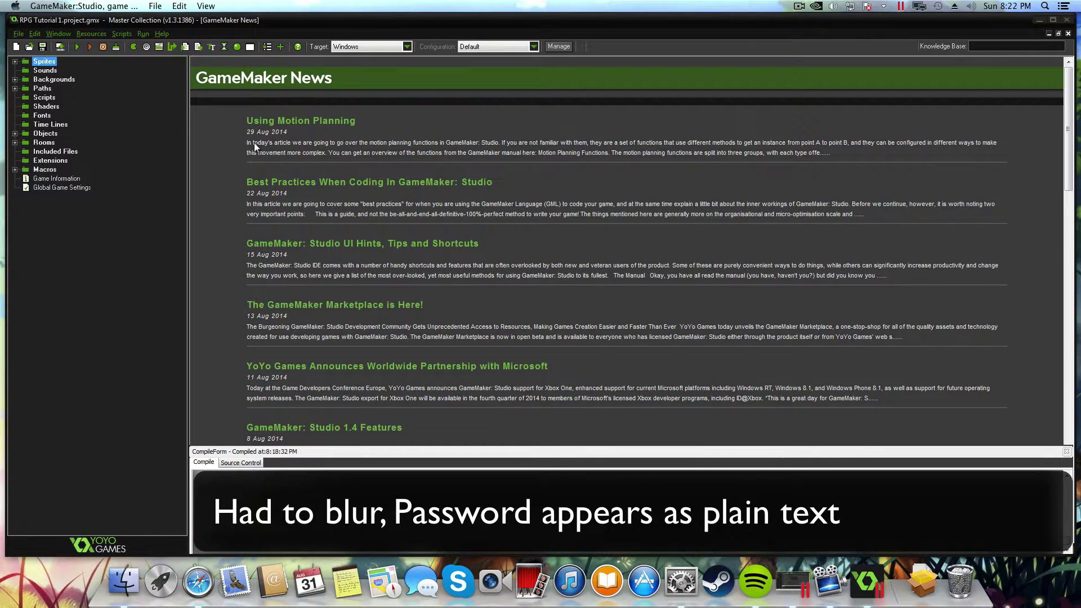
Step: Set the build target to Mac OS X and run the game
{"action": "left_click", "coordinate": [383, 49]}
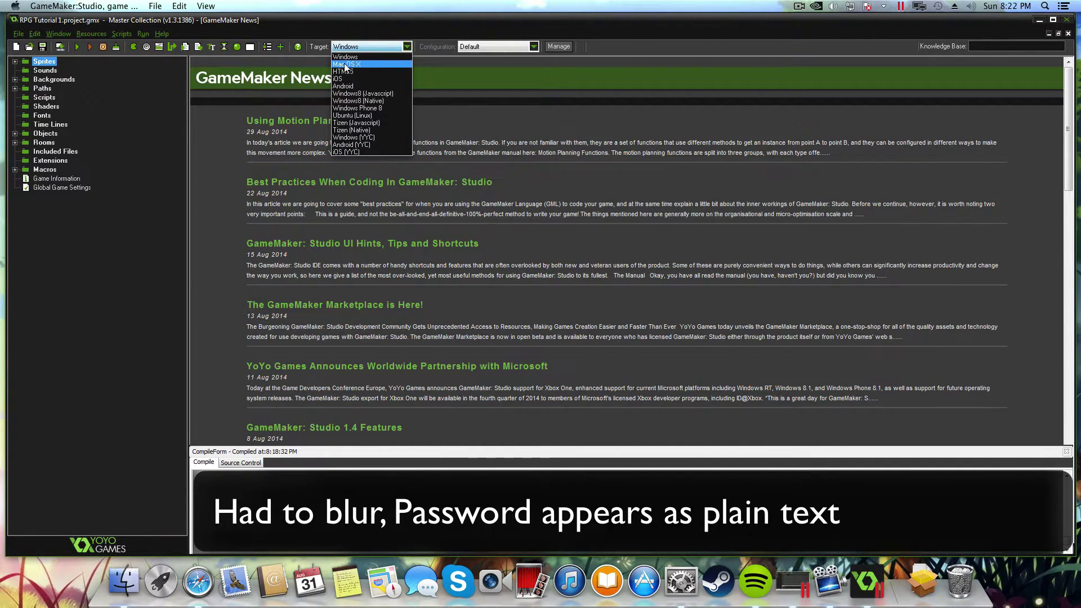
{"action": "left_click", "coordinate": [346, 63]}
{"action": "left_click", "coordinate": [366, 50]}
{"action": "left_click", "coordinate": [346, 47]}
{"action": "left_click", "coordinate": [350, 49]}
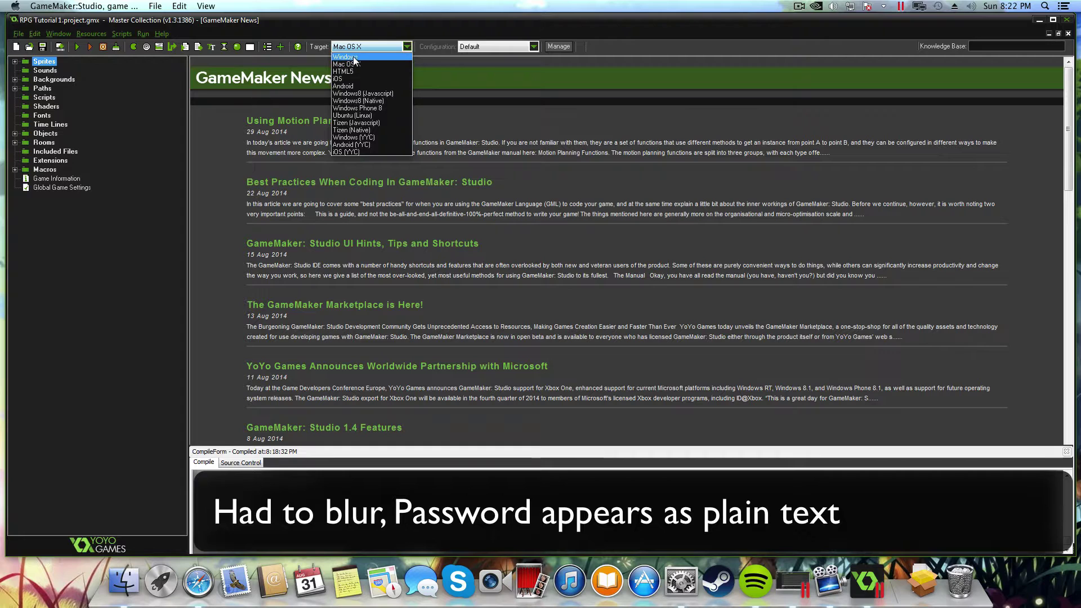
{"action": "left_click", "coordinate": [350, 63]}
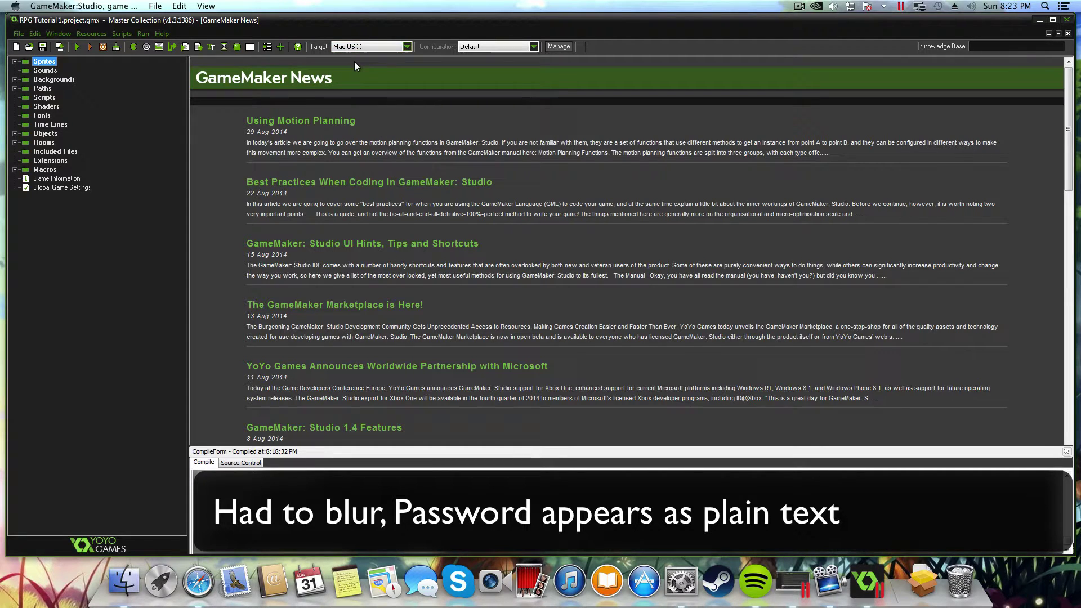
{"action": "left_click", "coordinate": [77, 46]}
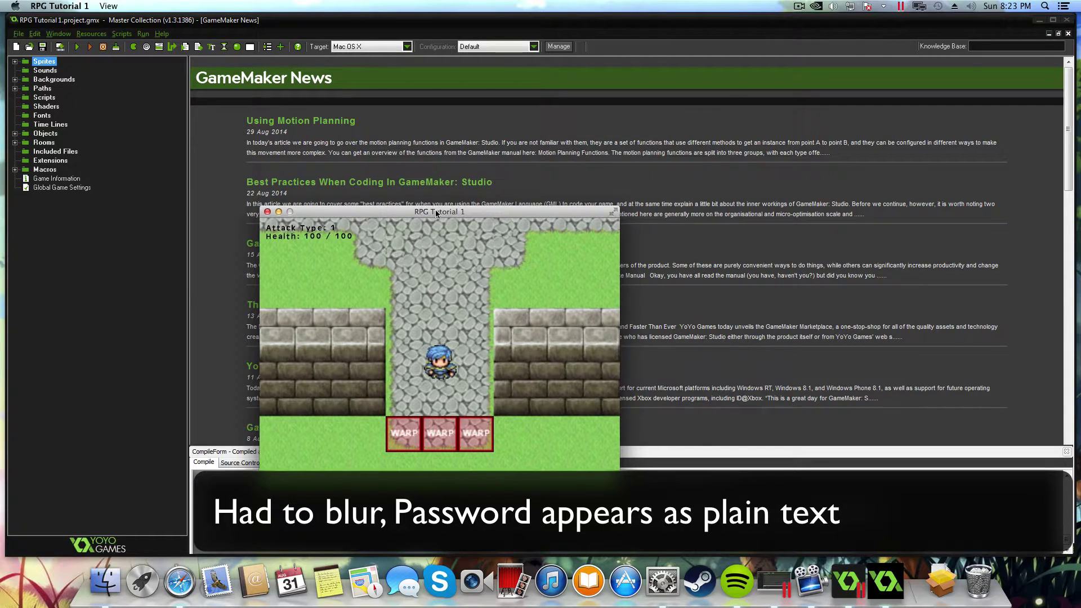
Step: Test the running game by walking the character around the town, and close the game window
{"action": "left_click_drag", "start_coordinate": [434, 214], "coordinate": [536, 139]}
{"action": "key", "text": "Up"}
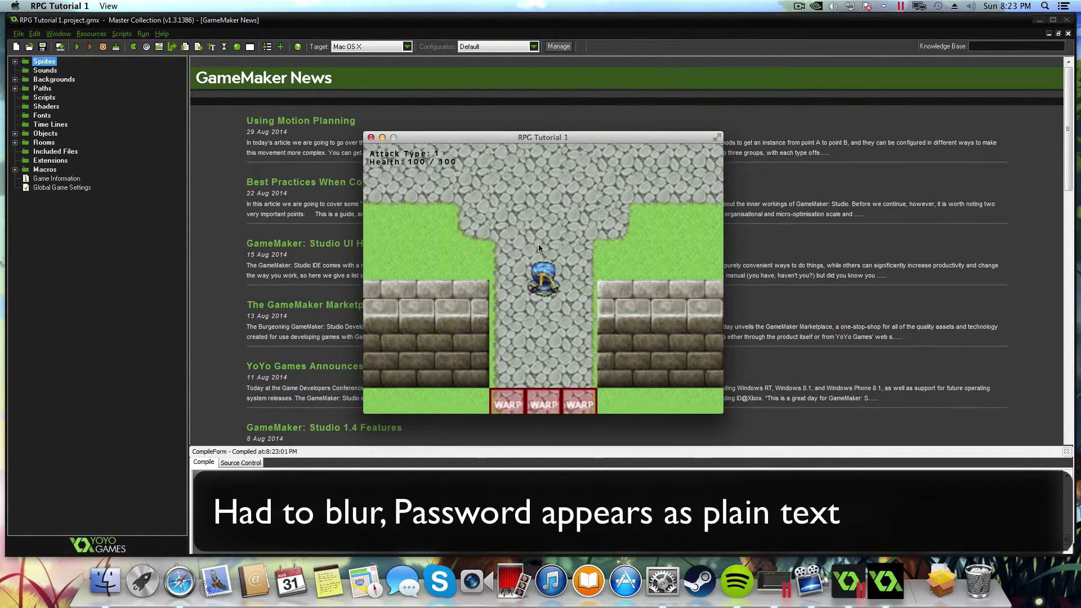
{"action": "key", "text": "Up"}
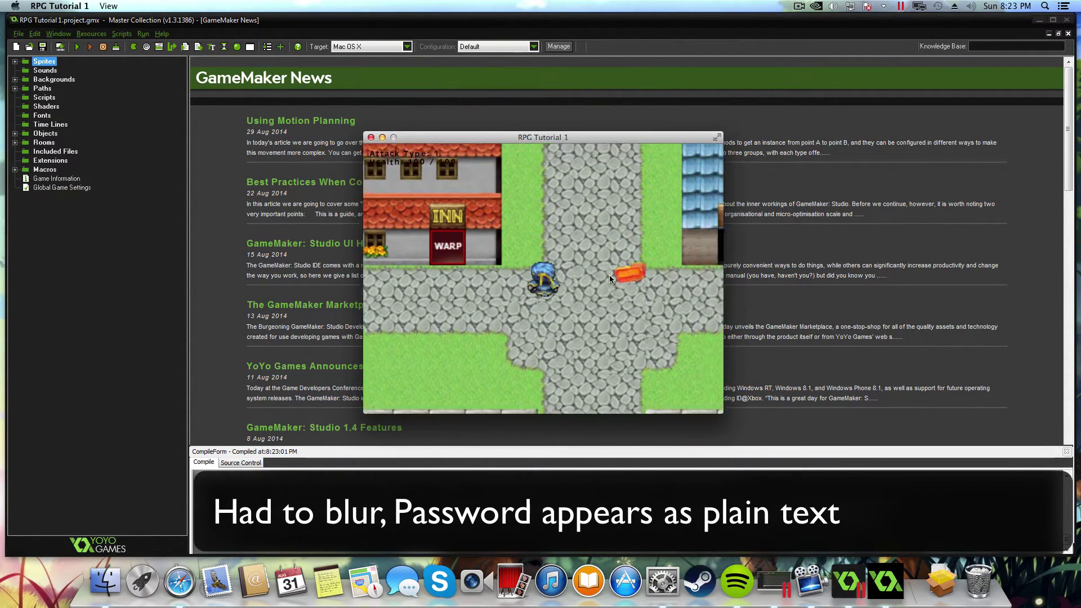
{"action": "key", "text": "Right"}
{"action": "key", "text": "Up"}
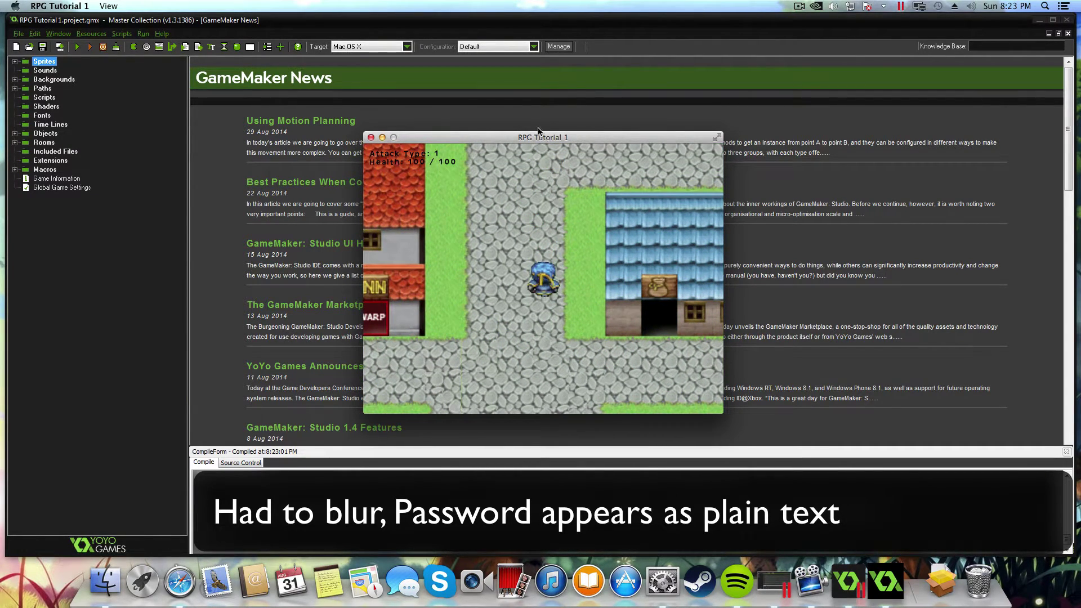
{"action": "key", "text": "Up"}
{"action": "key", "text": "Left"}
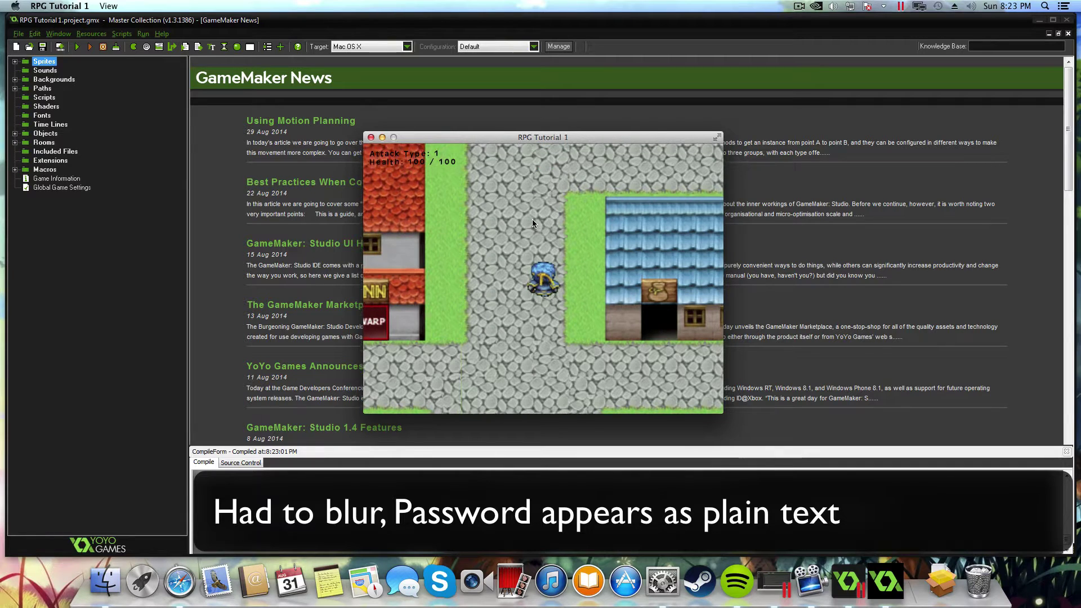
{"action": "key", "text": "Down"}
{"action": "key", "text": "Left"}
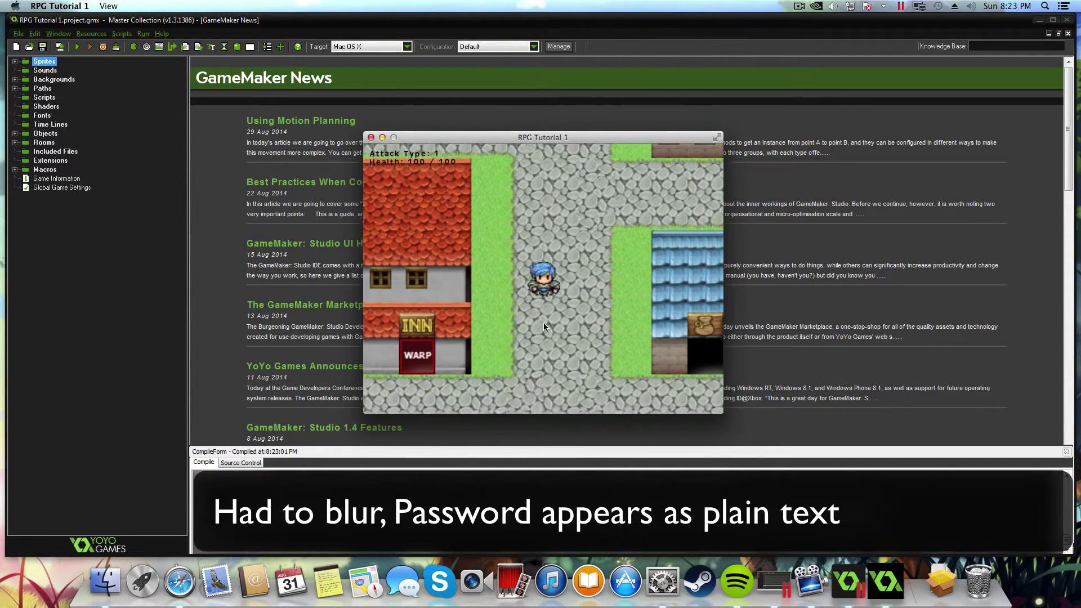
{"action": "key", "text": "Right"}
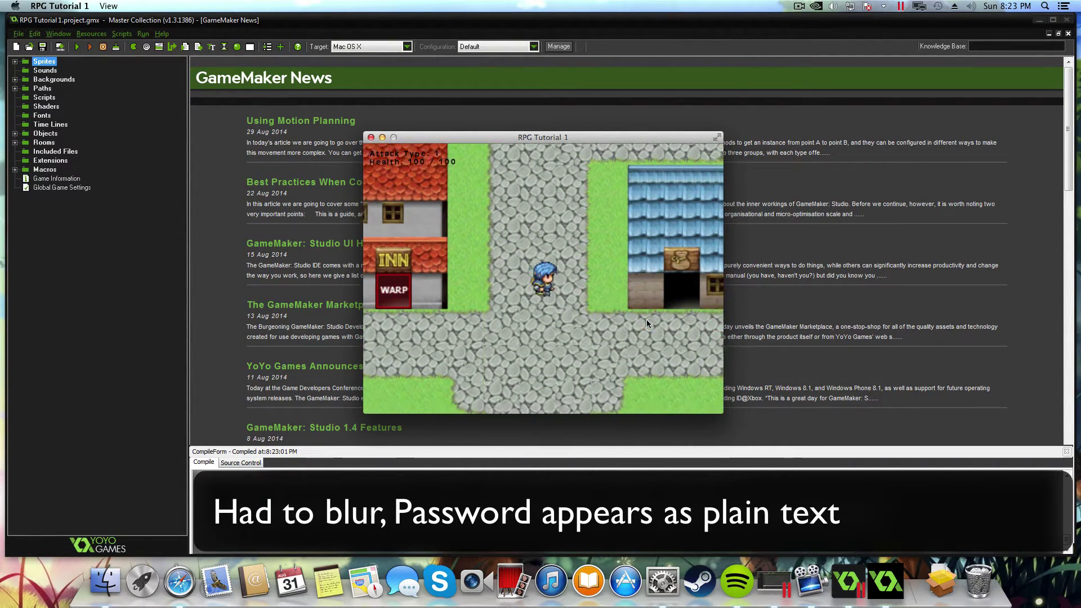
{"action": "key", "text": "Down"}
{"action": "key", "text": "Right"}
{"action": "key", "text": "Down"}
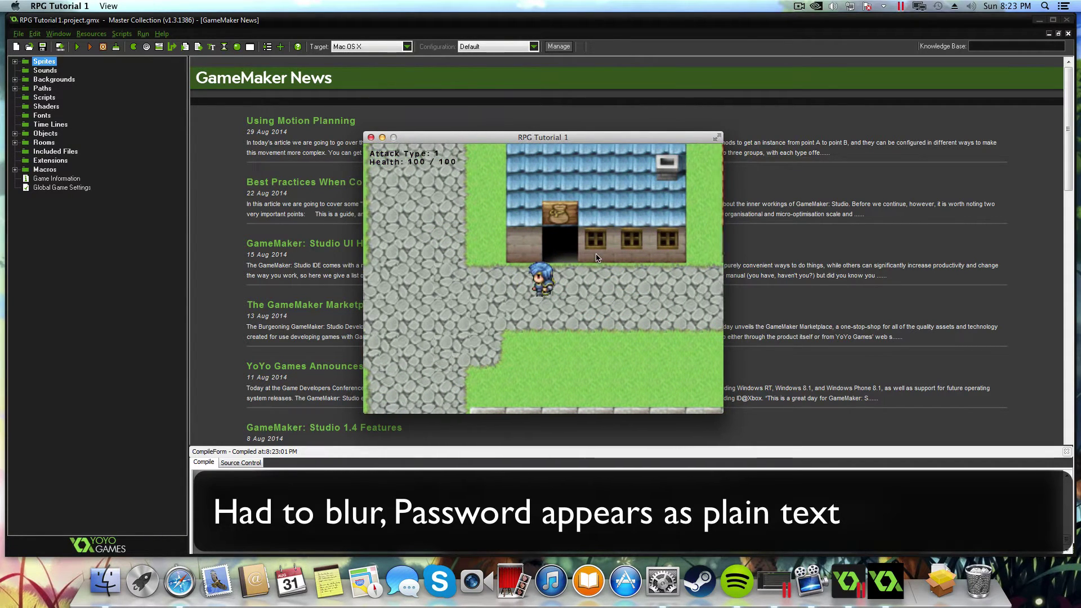
{"action": "key", "text": "Up"}
{"action": "key", "text": "Left"}
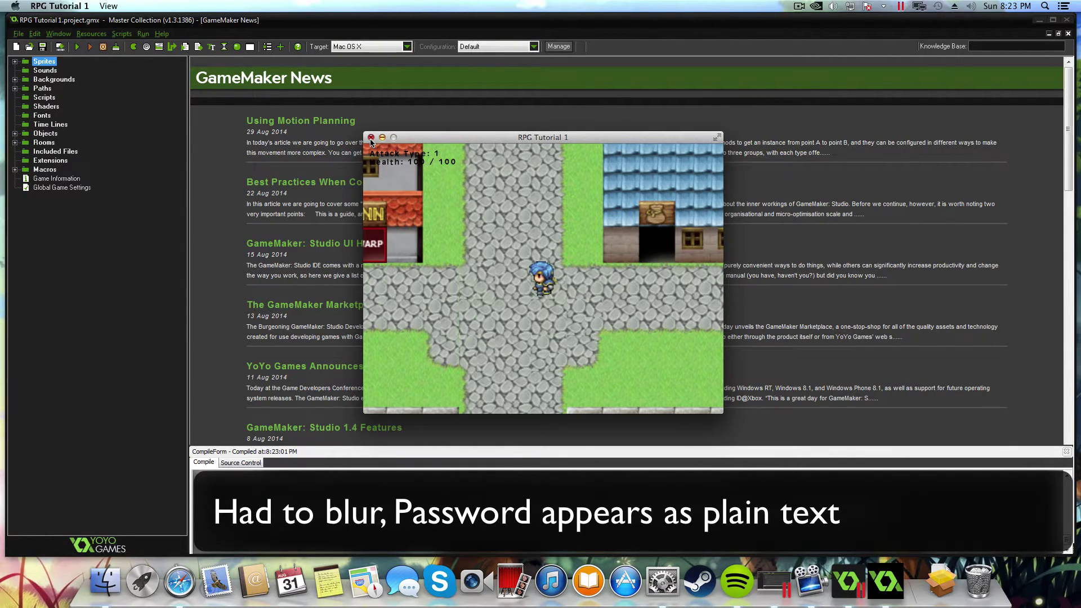
{"action": "left_click", "coordinate": [371, 138]}
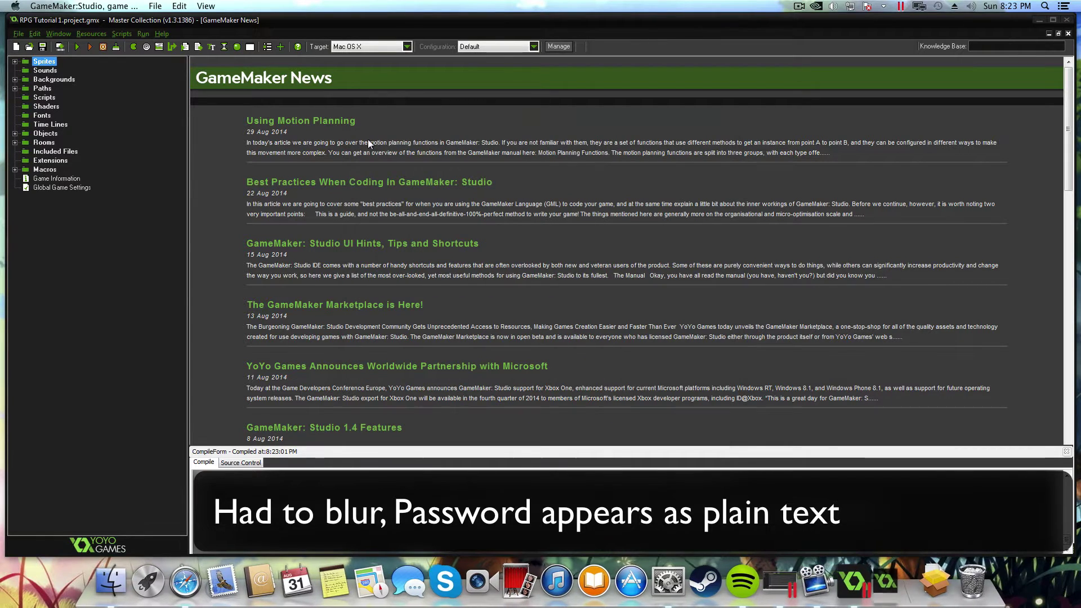
Step: Disable Interpolate colors between pixels in the Mac OS X graphics options of Global Game Settings and save the settings
{"action": "double_click", "coordinate": [59, 188]}
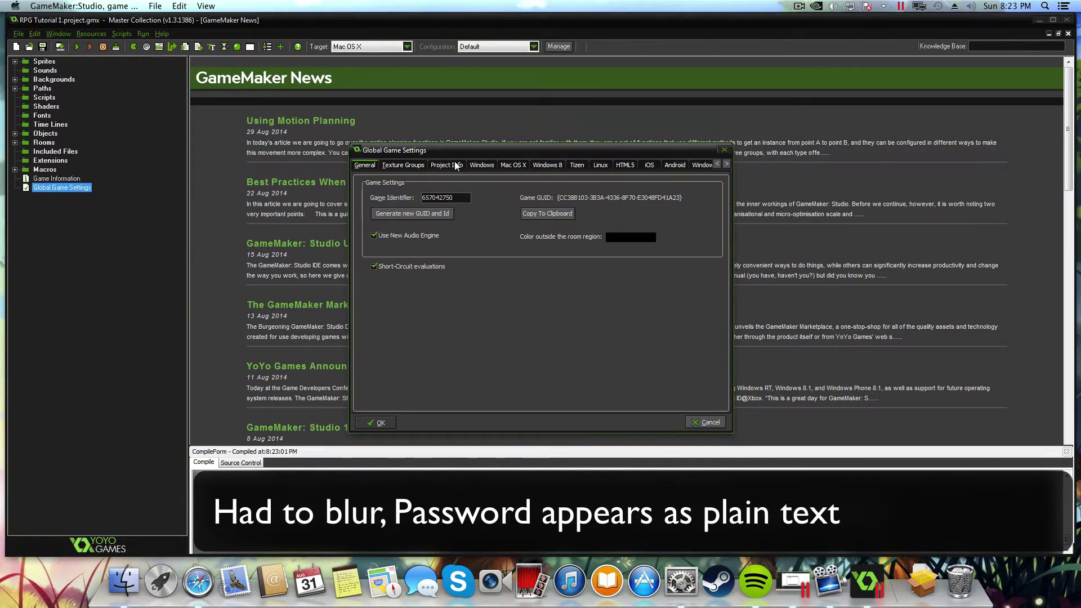
{"action": "left_click", "coordinate": [499, 165]}
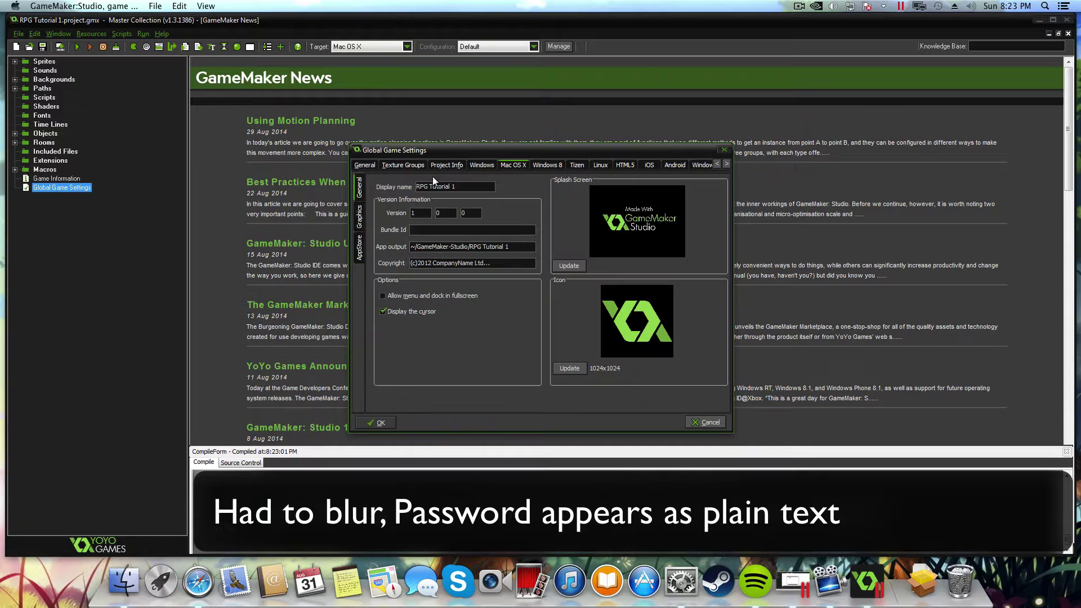
{"action": "left_click", "coordinate": [359, 215]}
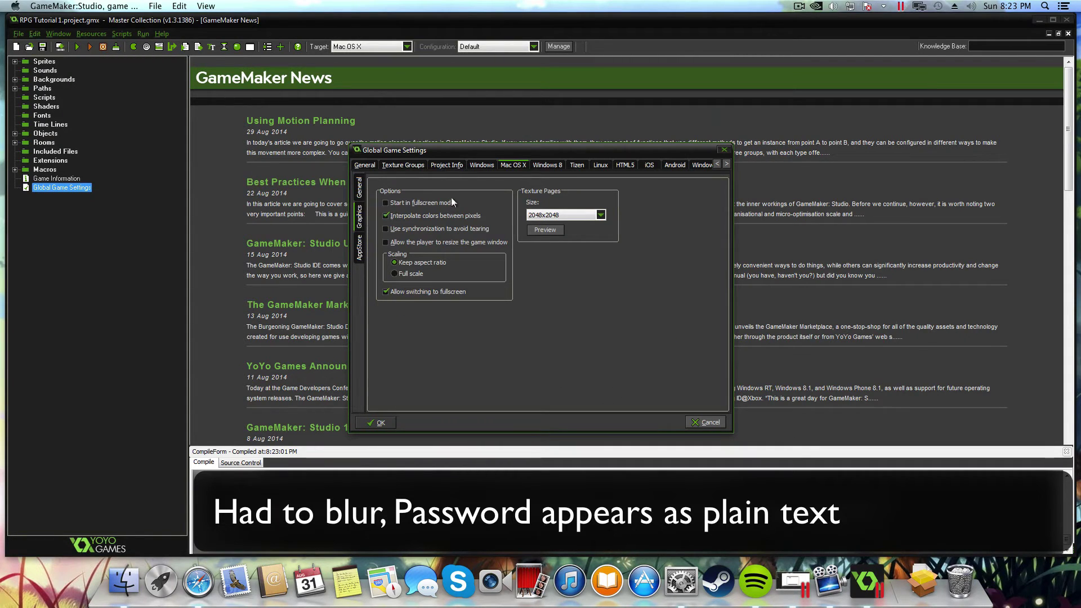
{"action": "left_click", "coordinate": [386, 216]}
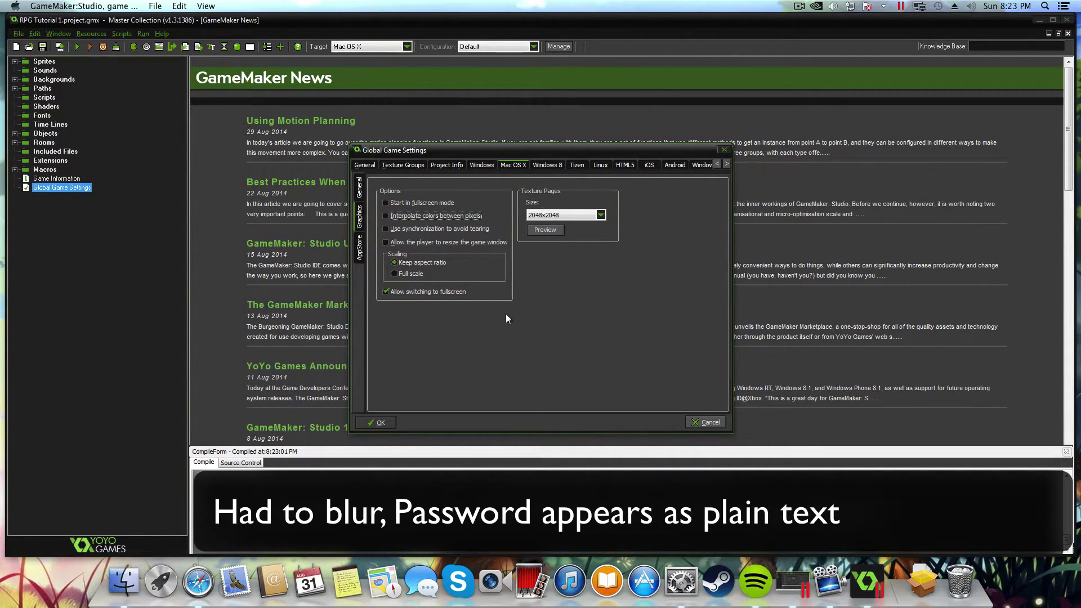
{"action": "left_click", "coordinate": [380, 423]}
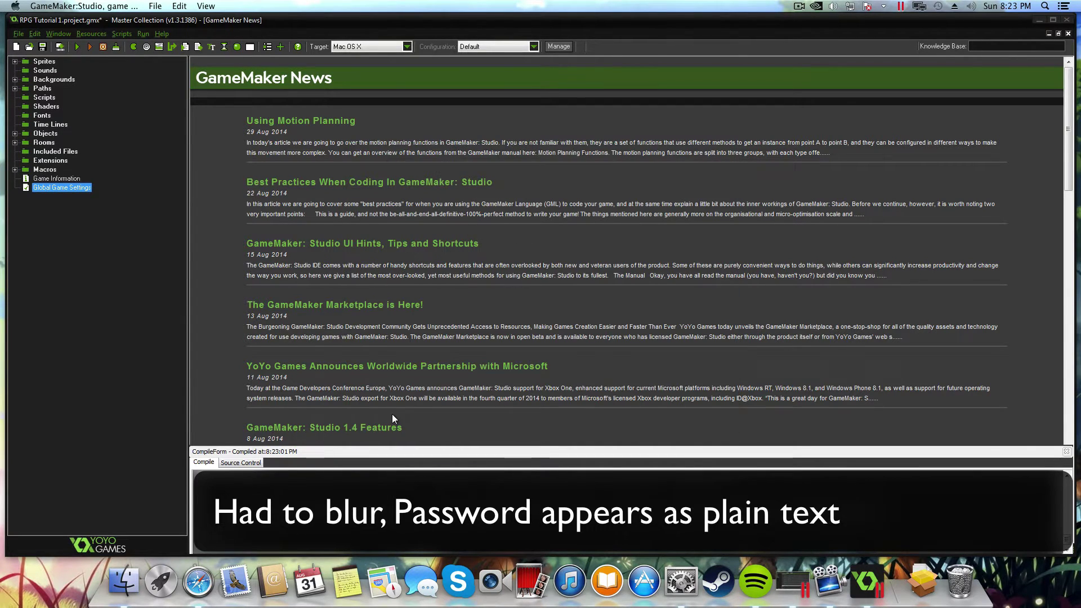
Step: Run the game for Mac OS X and walk the character from the warp tiles along the street past the inn toward the pub
{"action": "left_click", "coordinate": [80, 48]}
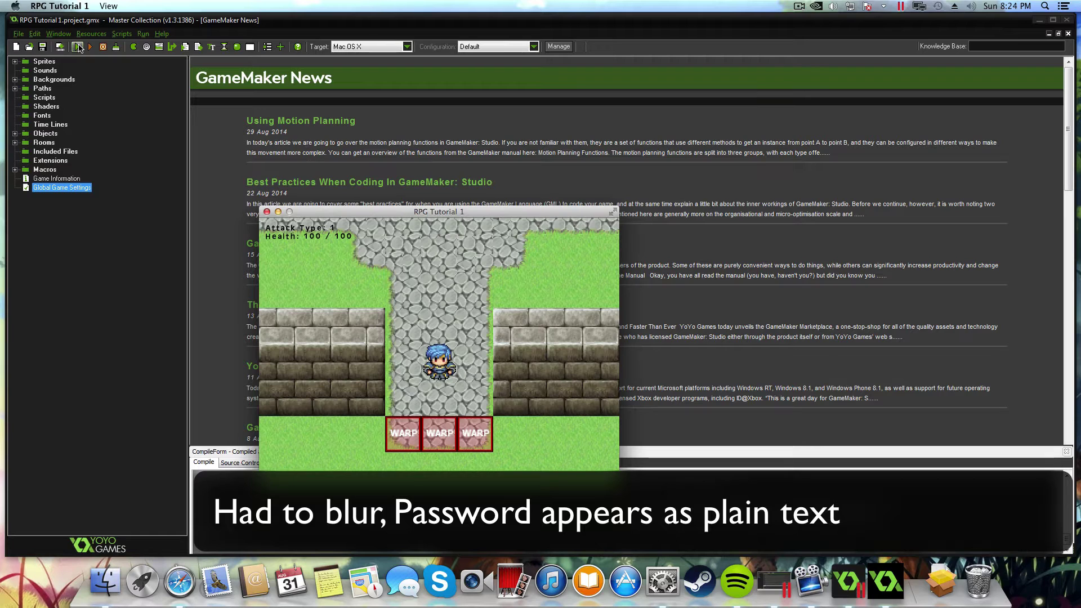
{"action": "key", "text": "Up"}
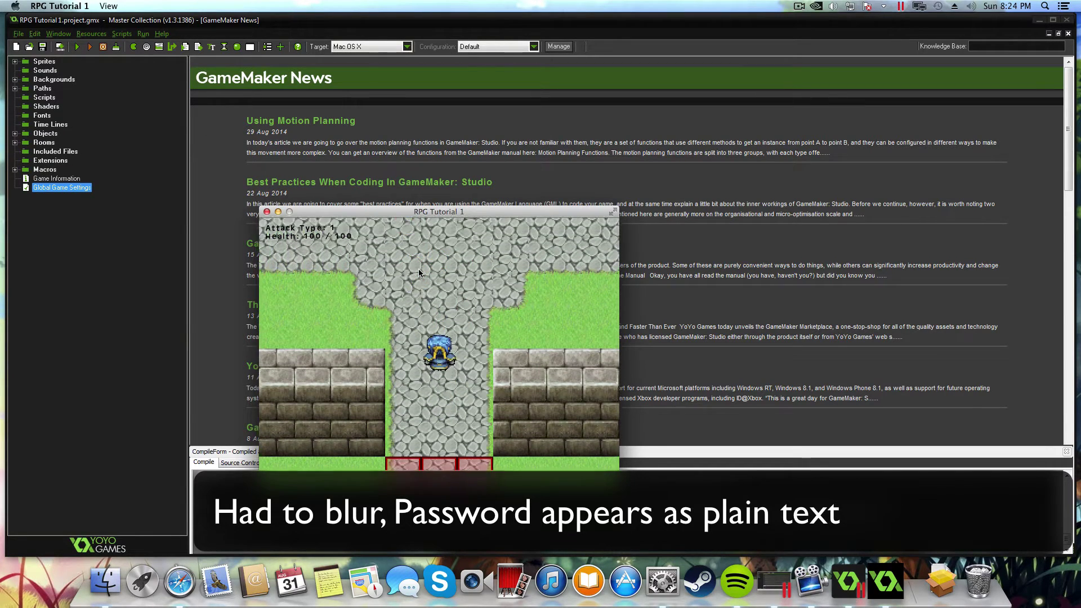
{"action": "key", "text": "Up"}
{"action": "key", "text": "Down"}
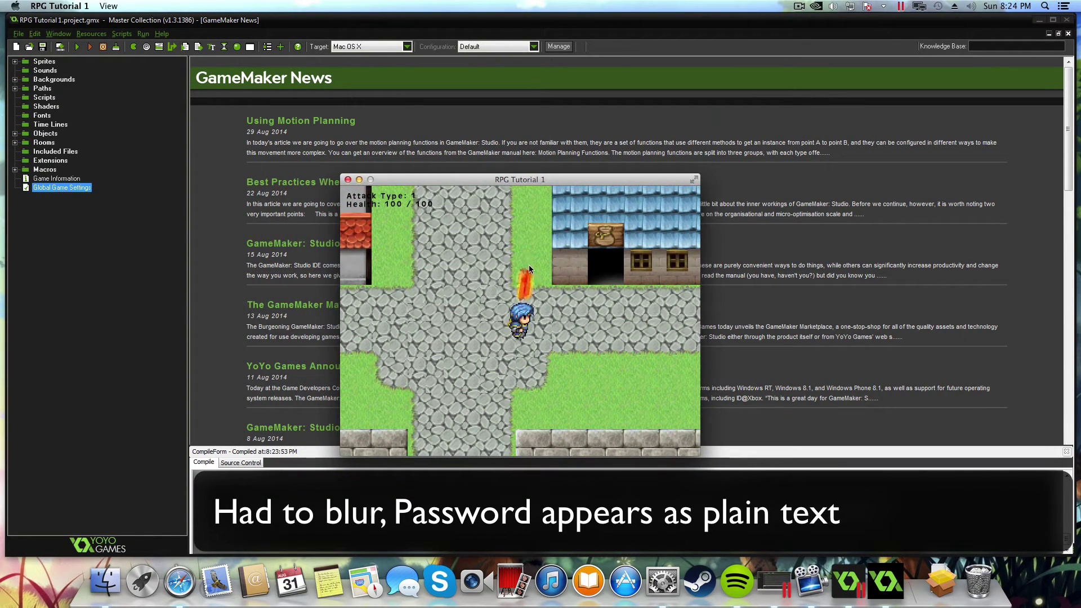
{"action": "key", "text": "Right"}
{"action": "key", "text": "Up"}
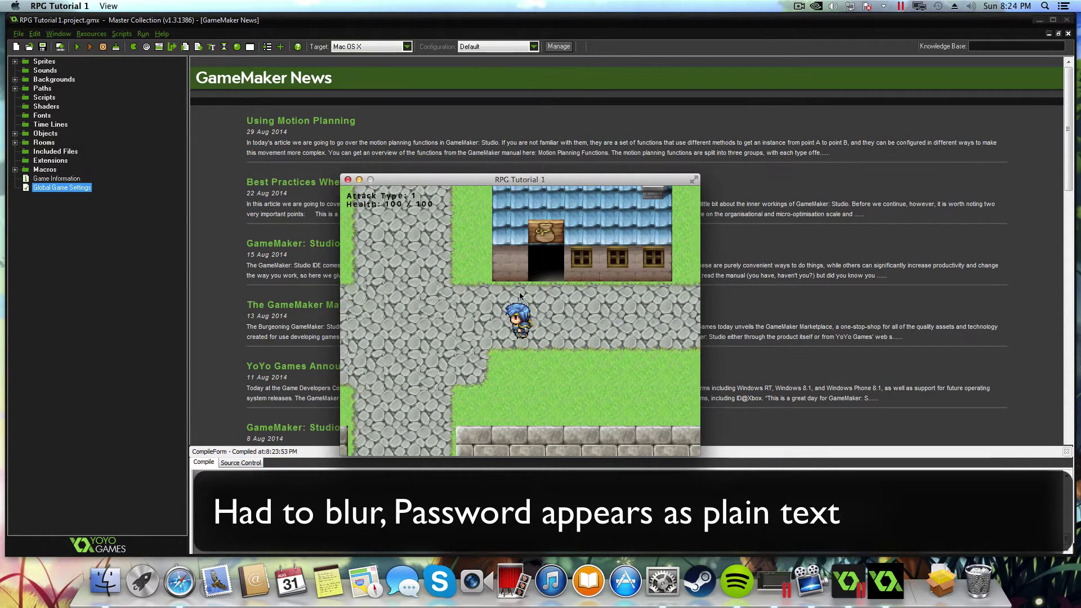
{"action": "key", "text": "Left"}
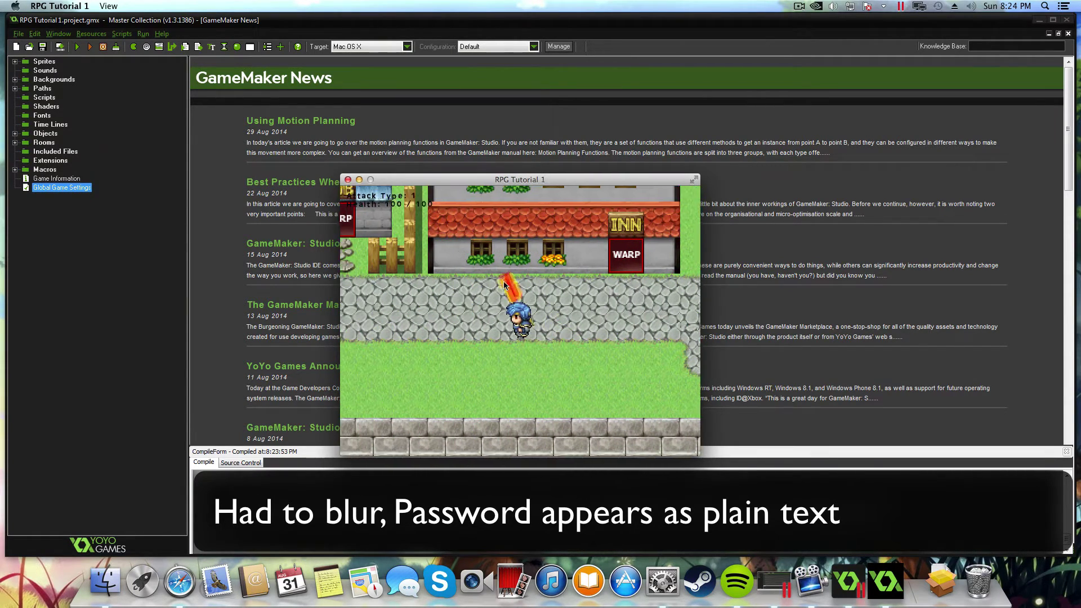
{"action": "key", "text": "Up"}
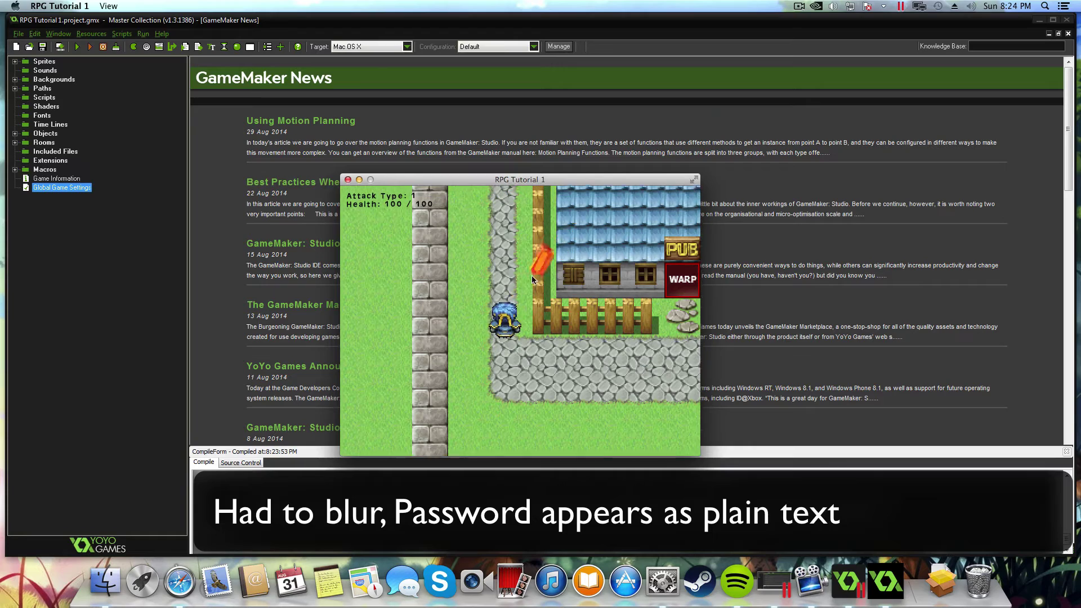
Step: Walk the character up past the pine trees and back down the wide stairs, and close the game window
{"action": "key", "text": "Up"}
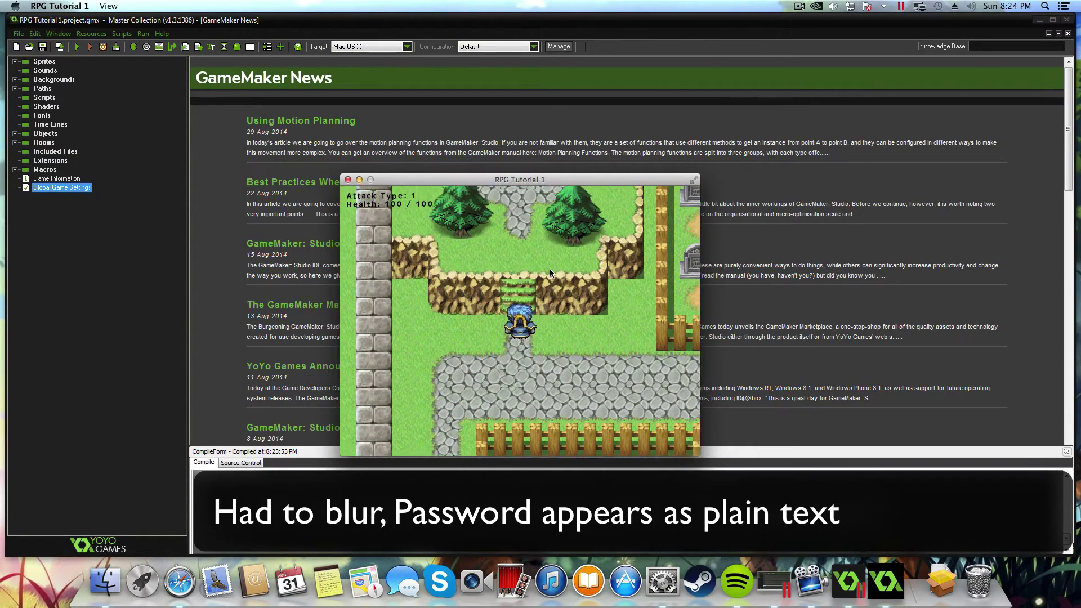
{"action": "key", "text": "Up"}
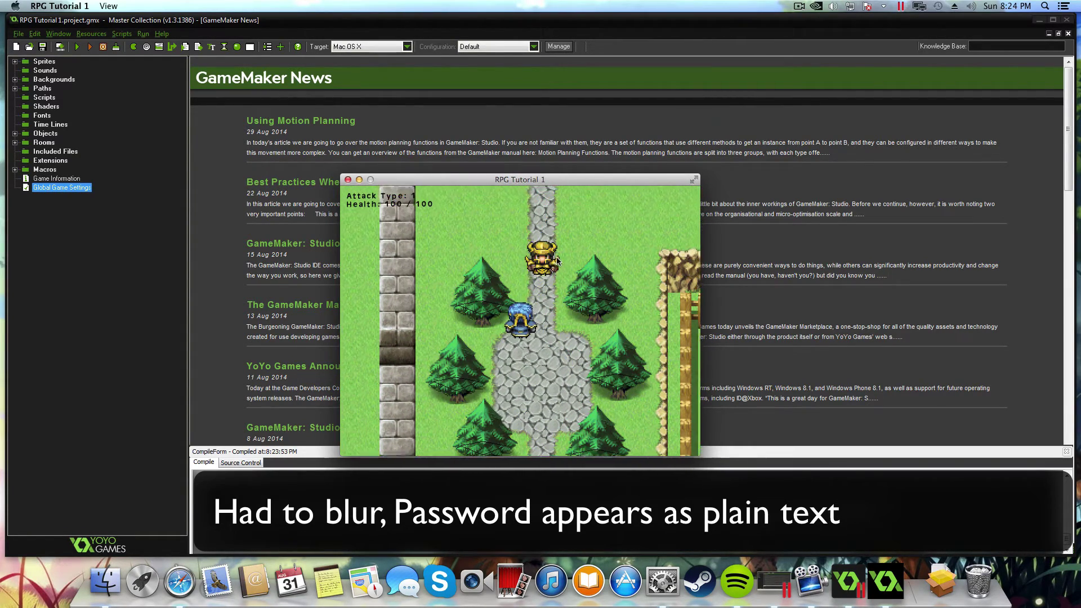
{"action": "key", "text": "Right"}
{"action": "key", "text": "Up"}
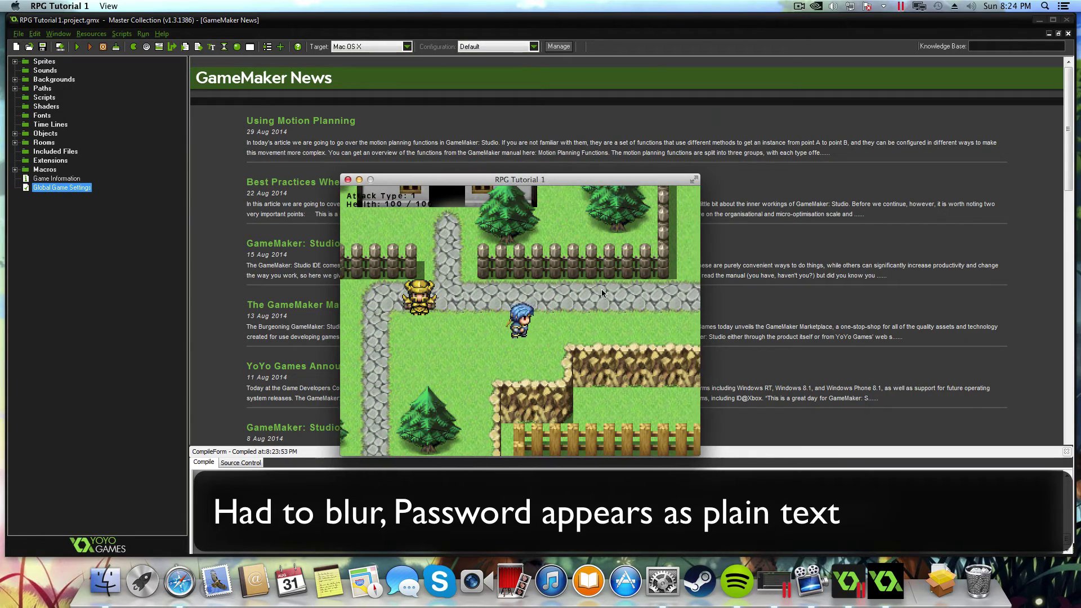
{"action": "key", "text": "Down"}
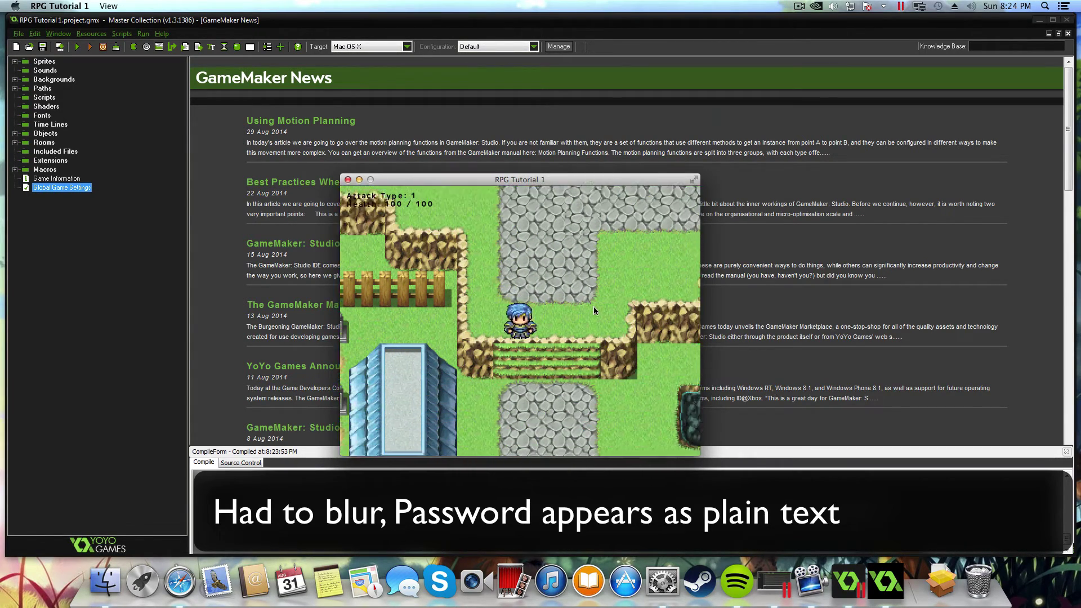
{"action": "key", "text": "Down"}
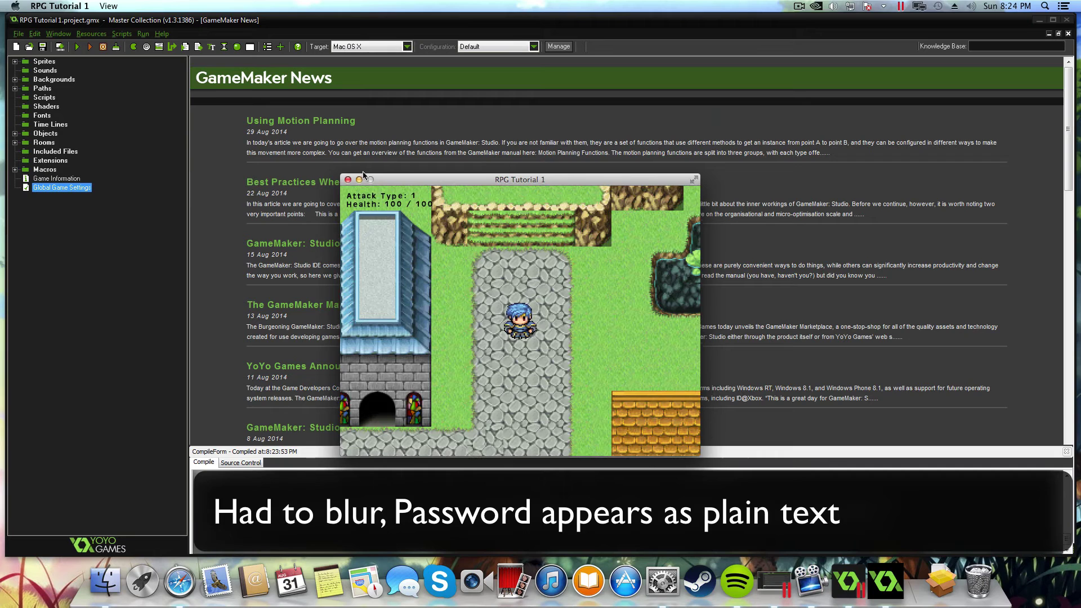
{"action": "left_click", "coordinate": [348, 181]}
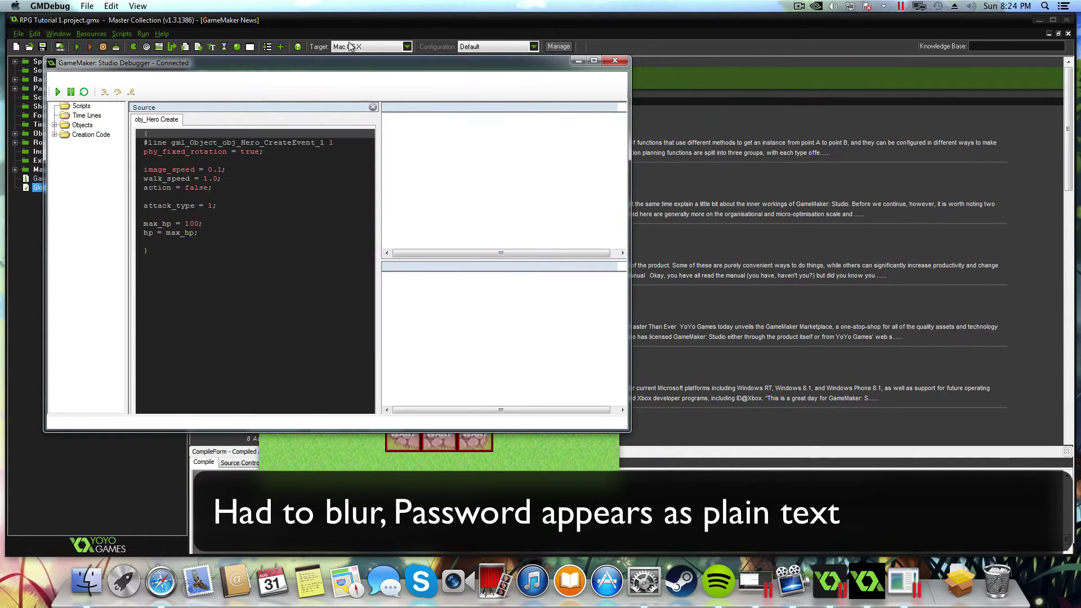
Step: Place the debugger and game windows side by side and test the character's movement and shooting in the debug session
{"action": "left_click_drag", "start_coordinate": [301, 63], "coordinate": [731, 33]}
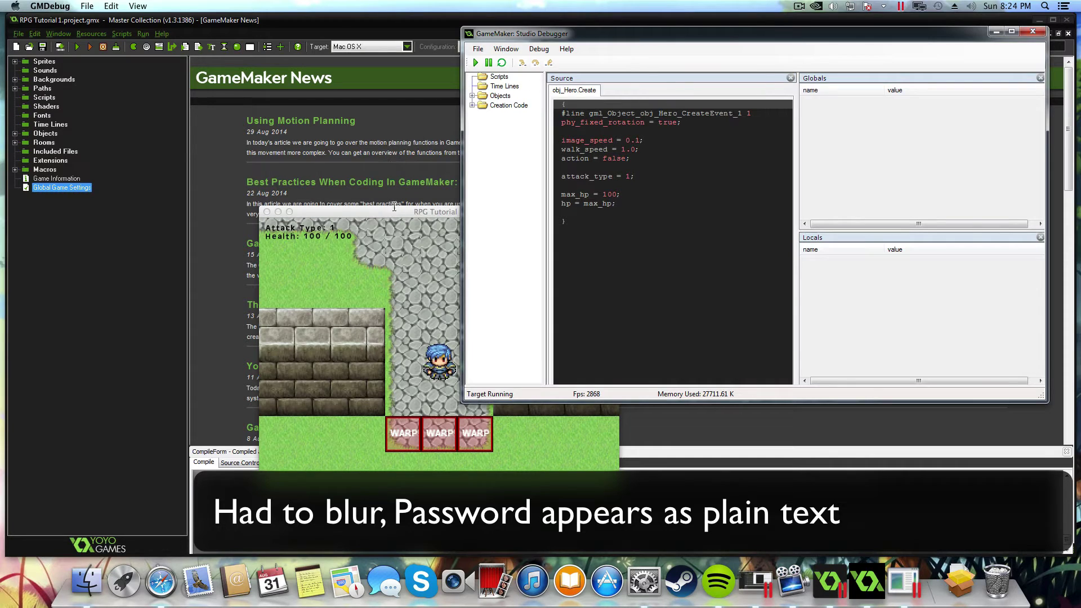
{"action": "left_click_drag", "start_coordinate": [395, 208], "coordinate": [235, 175]}
{"action": "key", "text": "Up"}
{"action": "left_click", "coordinate": [286, 244]}
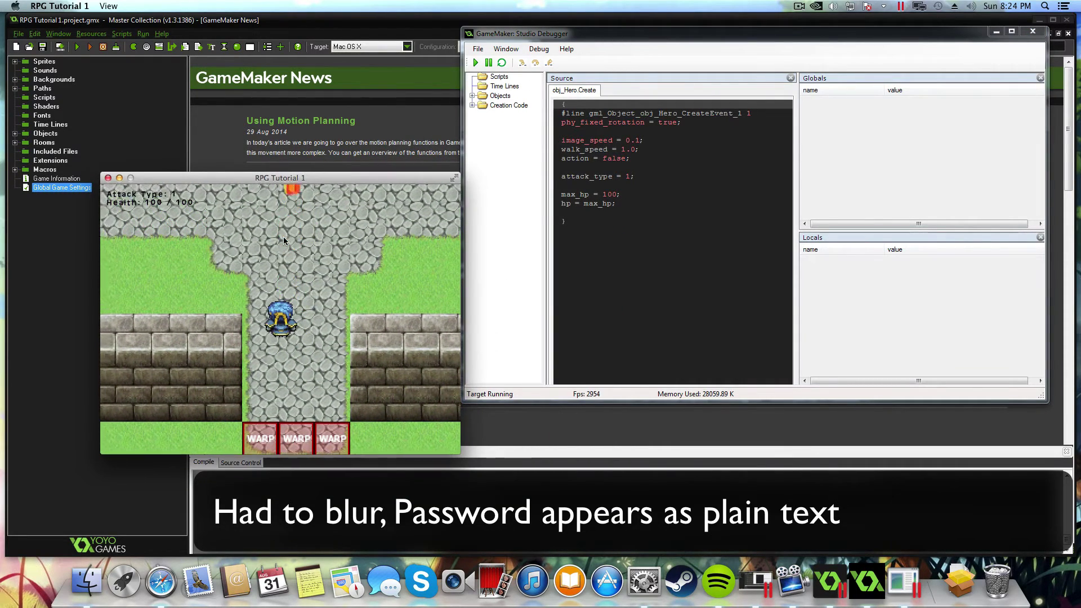
{"action": "key", "text": "Up"}
Step: Pause the game in the debugger and inspect the gamespeed global variable
{"action": "left_click", "coordinate": [468, 133]}
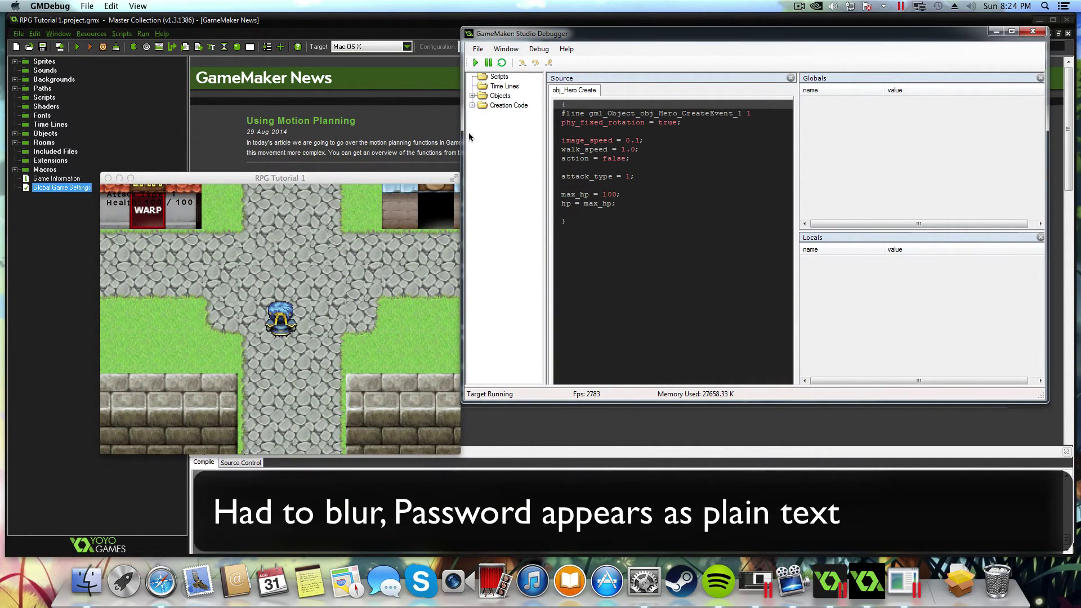
{"action": "left_click", "coordinate": [489, 63]}
{"action": "left_click", "coordinate": [347, 239]}
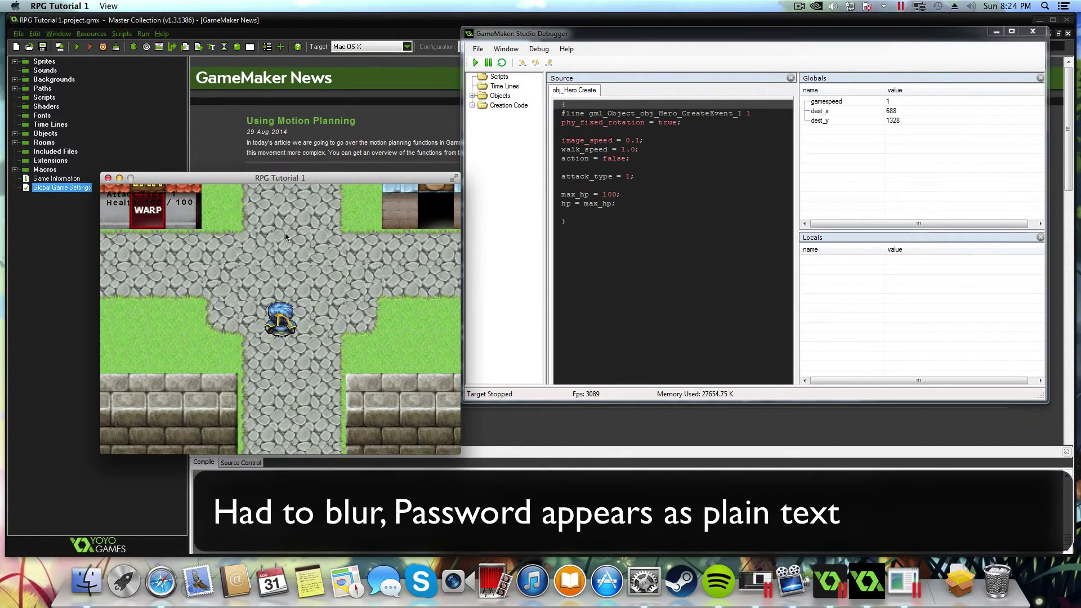
{"action": "left_click", "coordinate": [828, 102]}
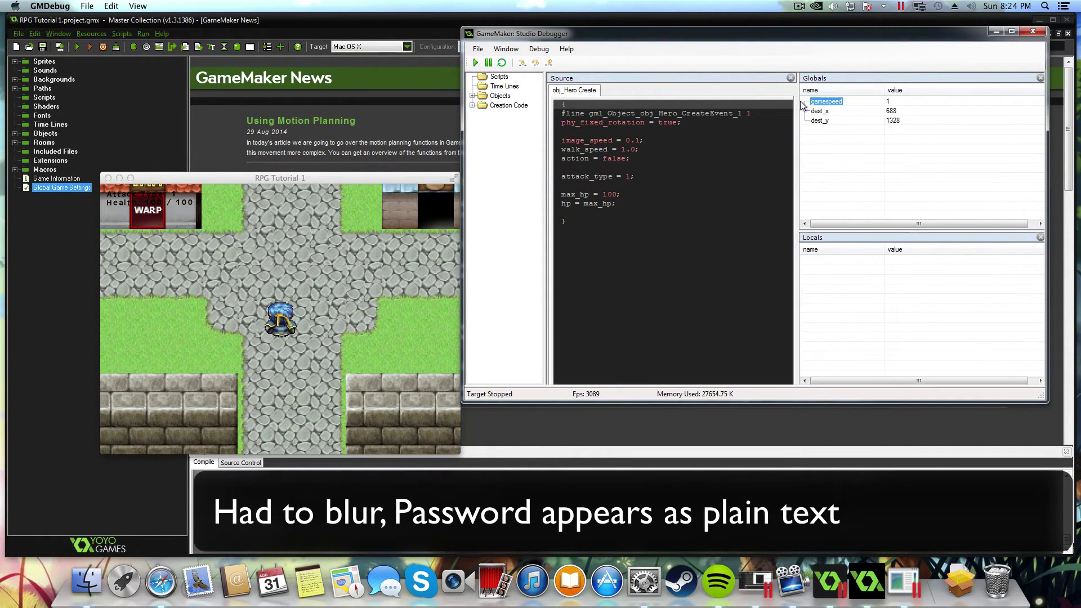
Step: Resume the game from the debugger and walk the character up the street
{"action": "left_click", "coordinate": [475, 63]}
{"action": "left_click", "coordinate": [282, 273]}
{"action": "left_click", "coordinate": [343, 276]}
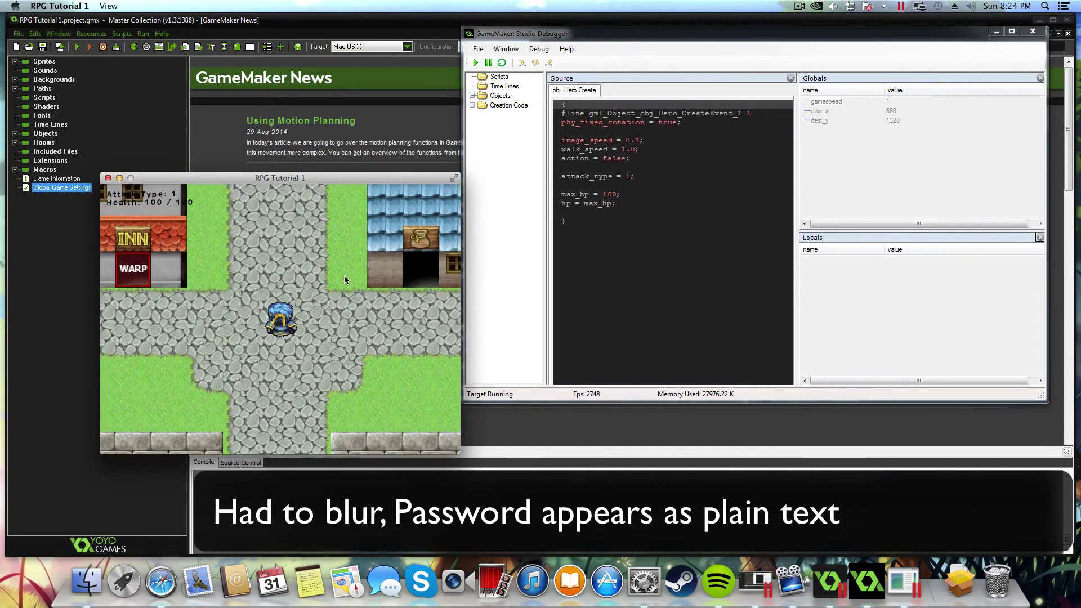